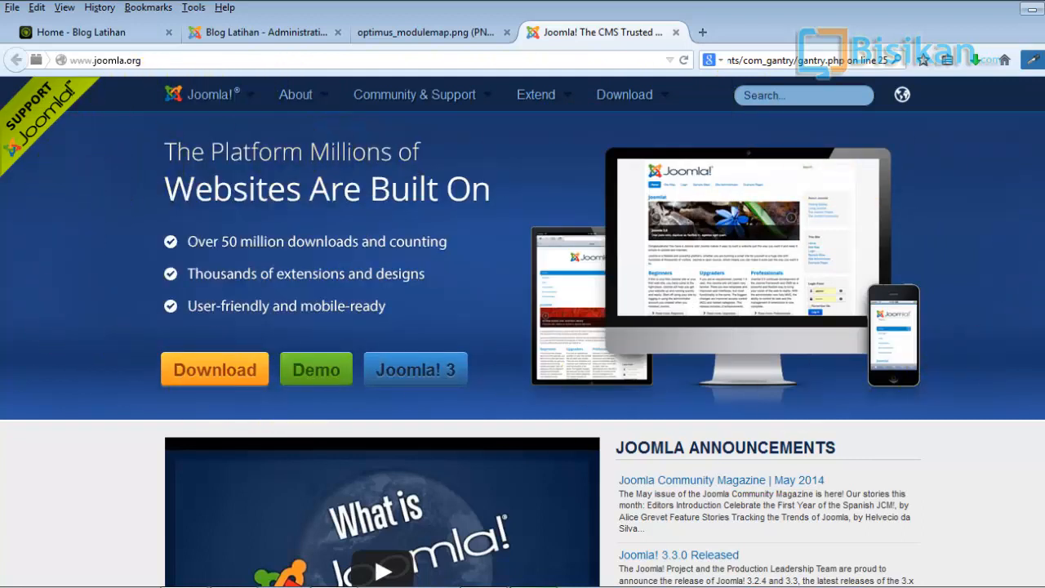
- Scroll through the Joomla.org homepage to examine its content
{"action": "scroll", "coordinate": [523, 331], "scroll_direction": "down", "scroll_amount": 5}
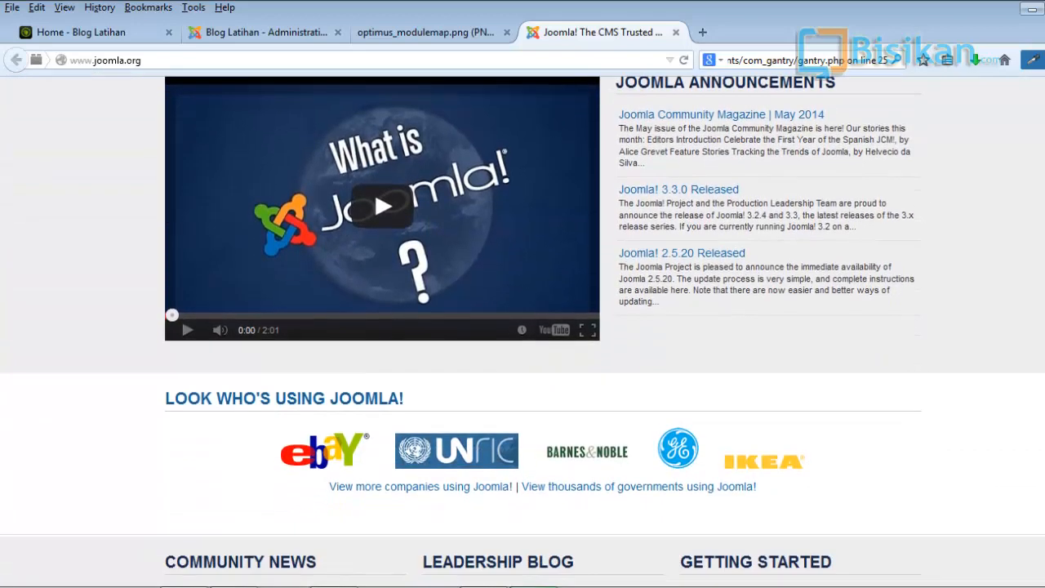
{"action": "scroll", "coordinate": [665, 188], "scroll_direction": "up", "scroll_amount": 1}
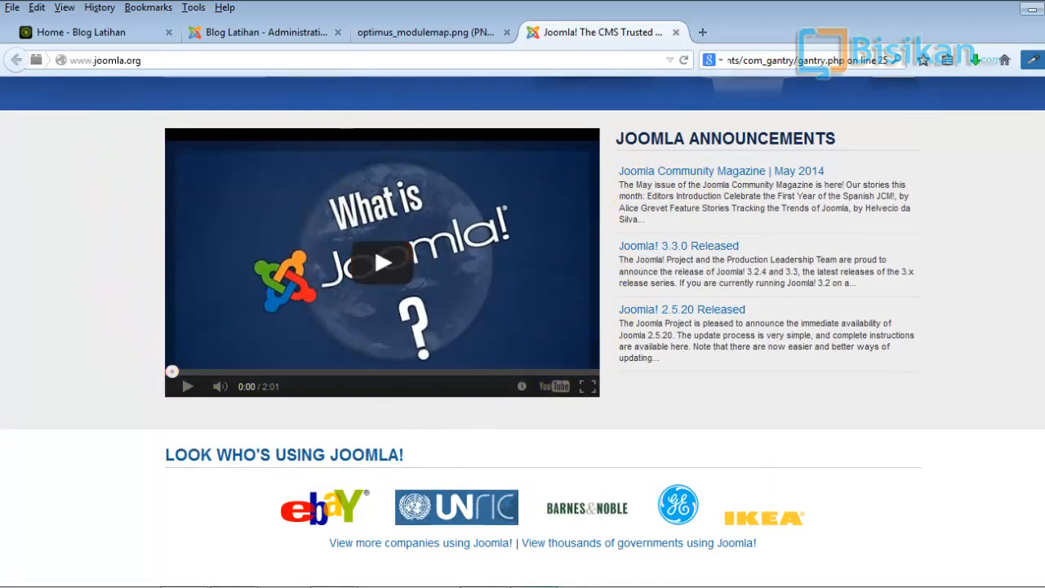
{"action": "scroll", "coordinate": [583, 350], "scroll_direction": "down", "scroll_amount": 2}
{"action": "scroll", "coordinate": [870, 215], "scroll_direction": "down", "scroll_amount": 3}
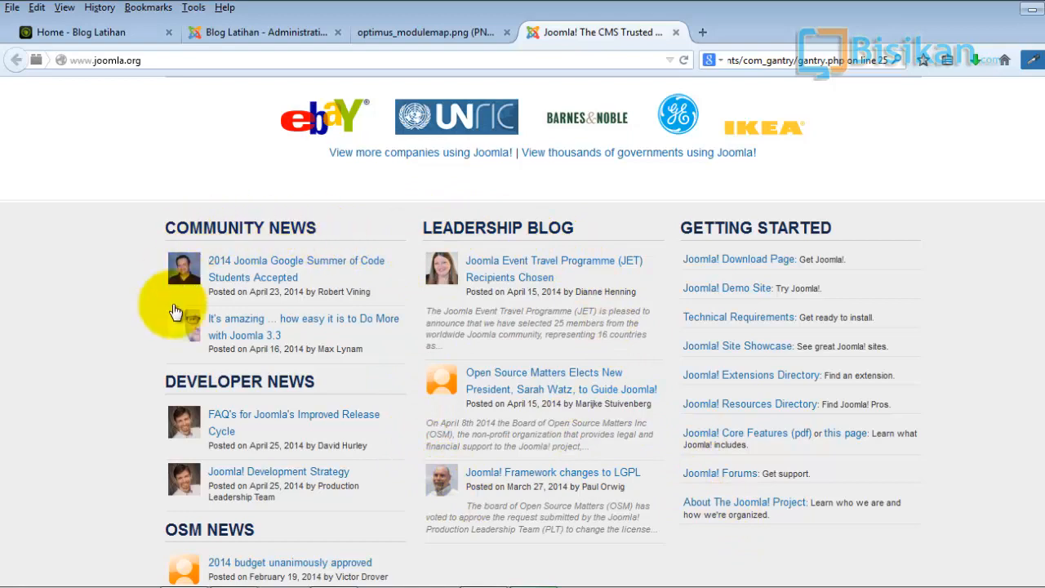
{"action": "scroll", "coordinate": [523, 332], "scroll_direction": "up", "scroll_amount": 6}
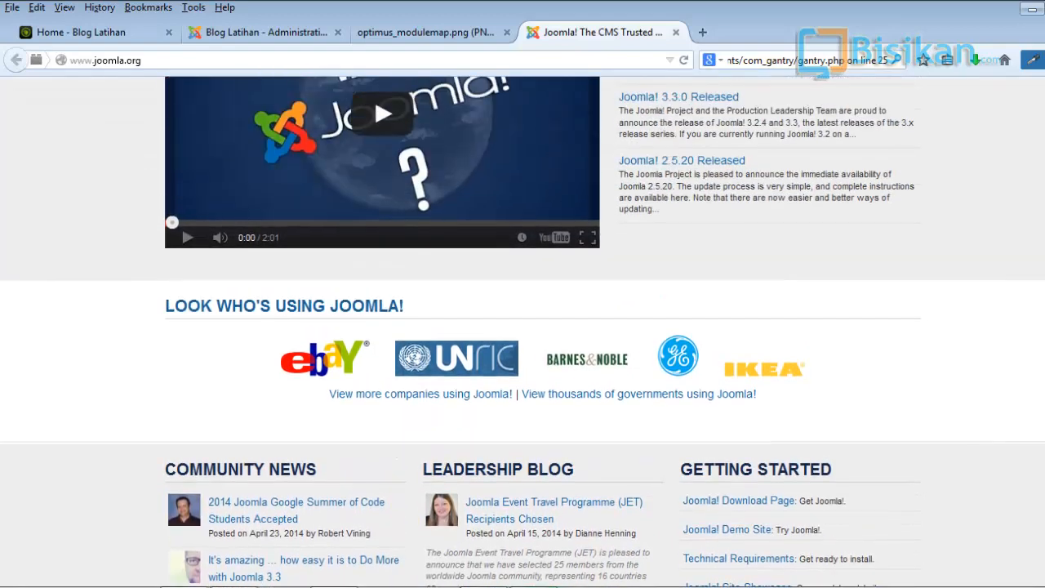
{"action": "scroll", "coordinate": [523, 331], "scroll_direction": "up", "scroll_amount": 1}
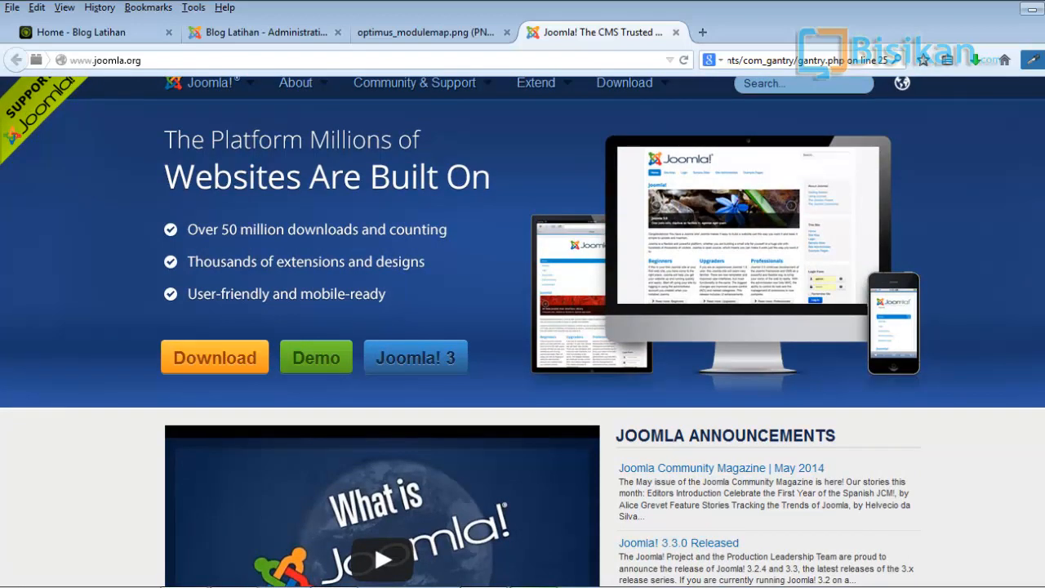
{"action": "scroll", "coordinate": [523, 331], "scroll_direction": "up", "scroll_amount": 1}
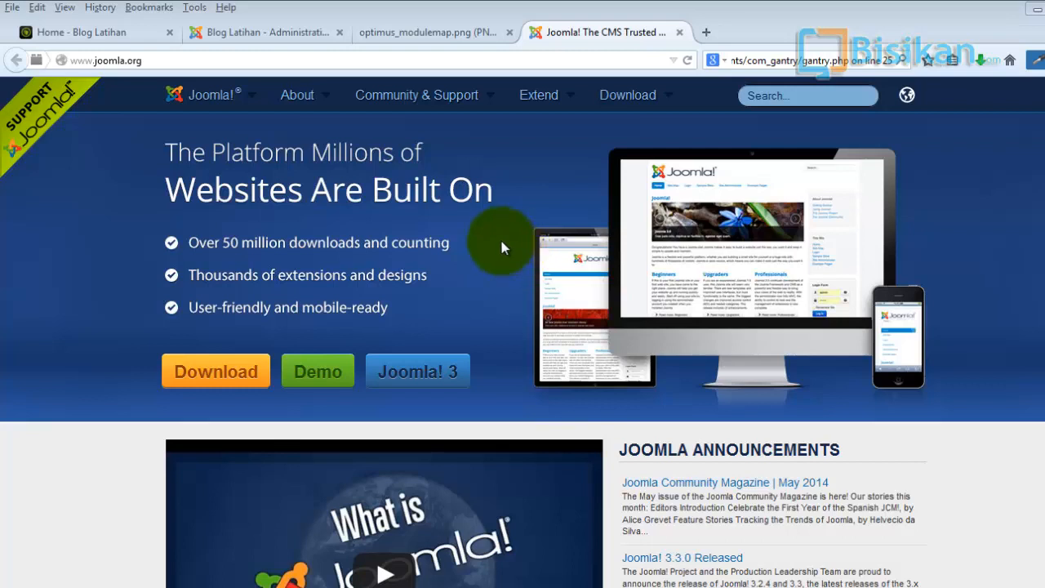
- Compare the blog's front page with the Optimus template module position map, scrolling through all positions
{"action": "left_click", "coordinate": [127, 32]}
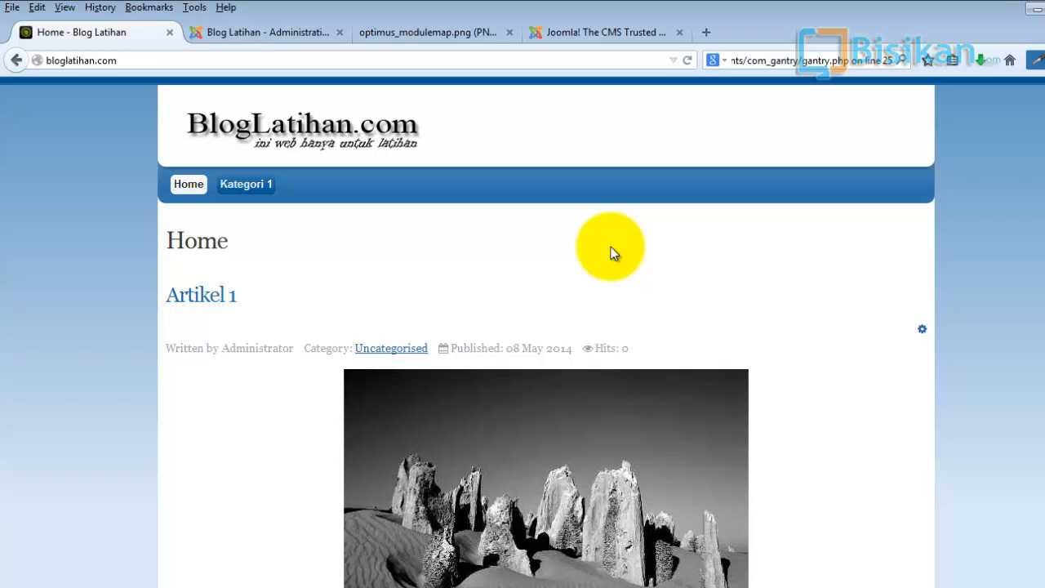
{"action": "left_click", "coordinate": [440, 36]}
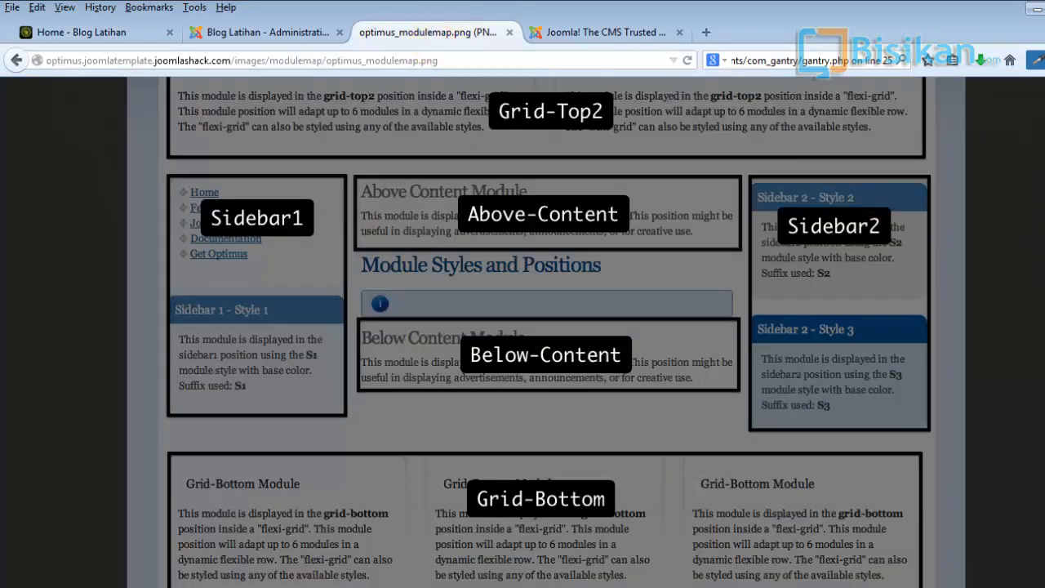
{"action": "scroll", "coordinate": [547, 333], "scroll_direction": "up", "scroll_amount": 5}
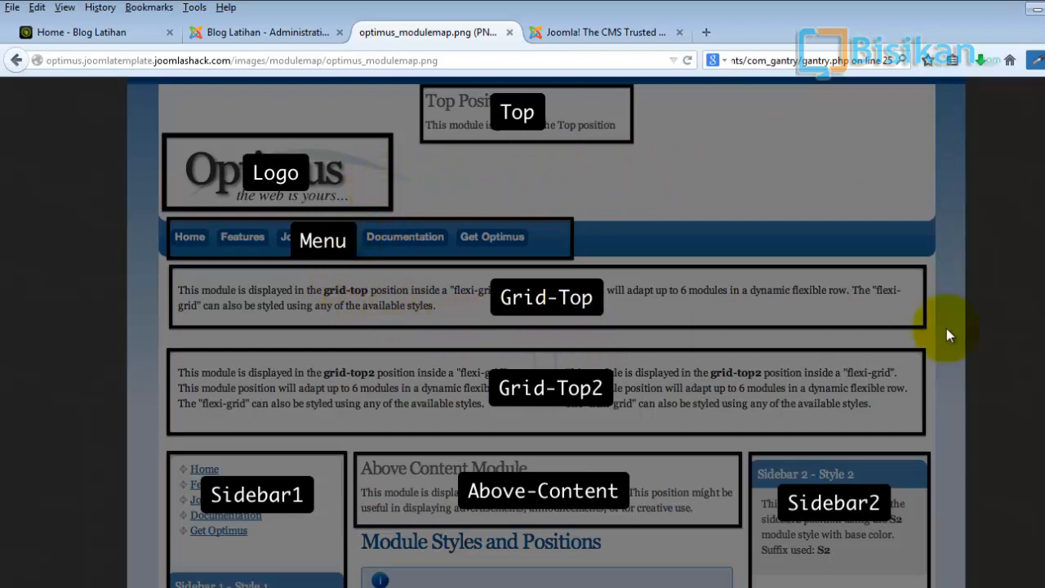
{"action": "scroll", "coordinate": [547, 333], "scroll_direction": "down", "scroll_amount": 3}
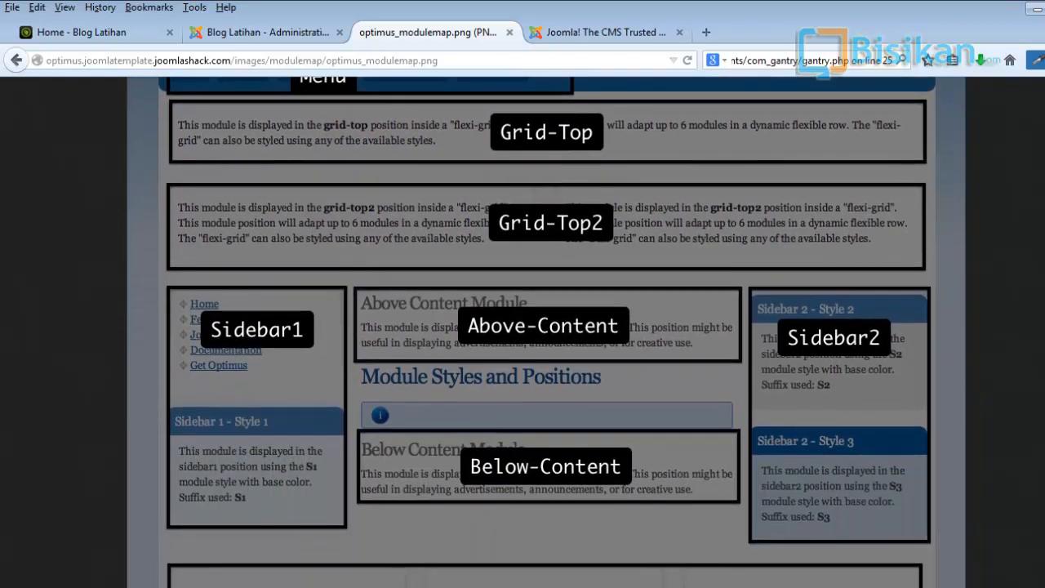
{"action": "scroll", "coordinate": [547, 333], "scroll_direction": "down", "scroll_amount": 5}
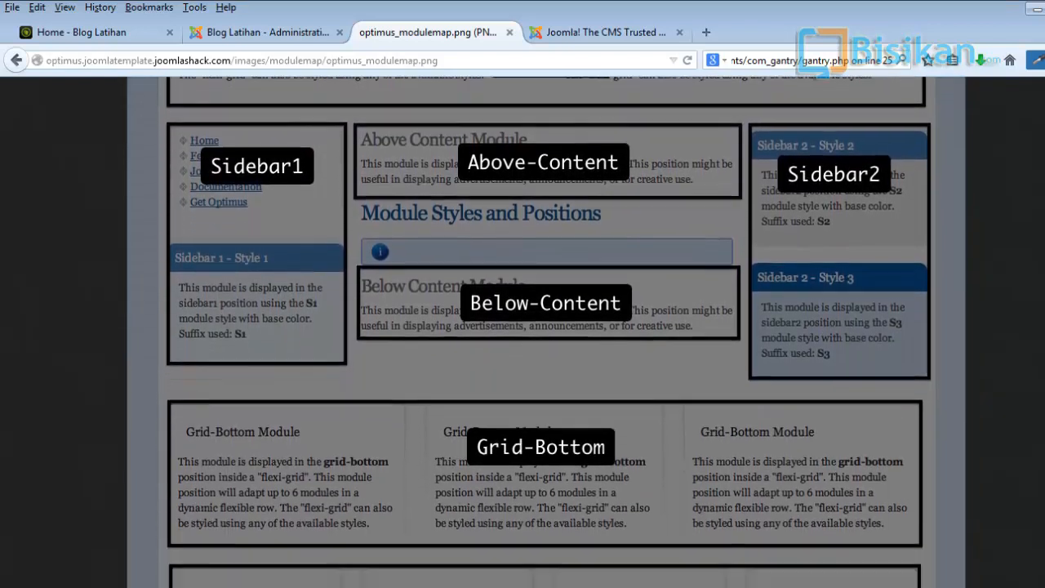
{"action": "scroll", "coordinate": [547, 332], "scroll_direction": "down", "scroll_amount": 4}
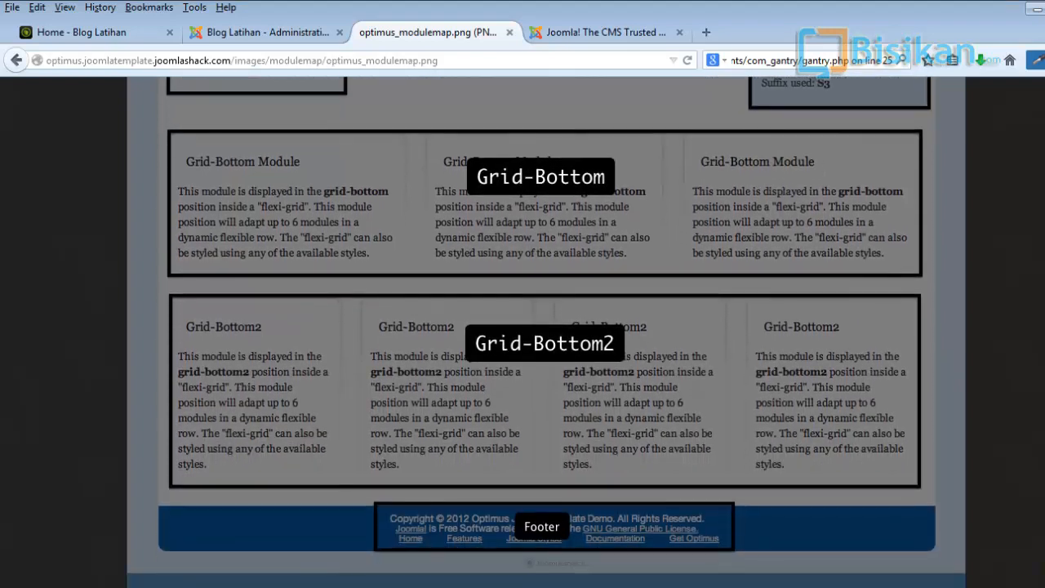
{"action": "scroll", "coordinate": [547, 332], "scroll_direction": "up", "scroll_amount": 12}
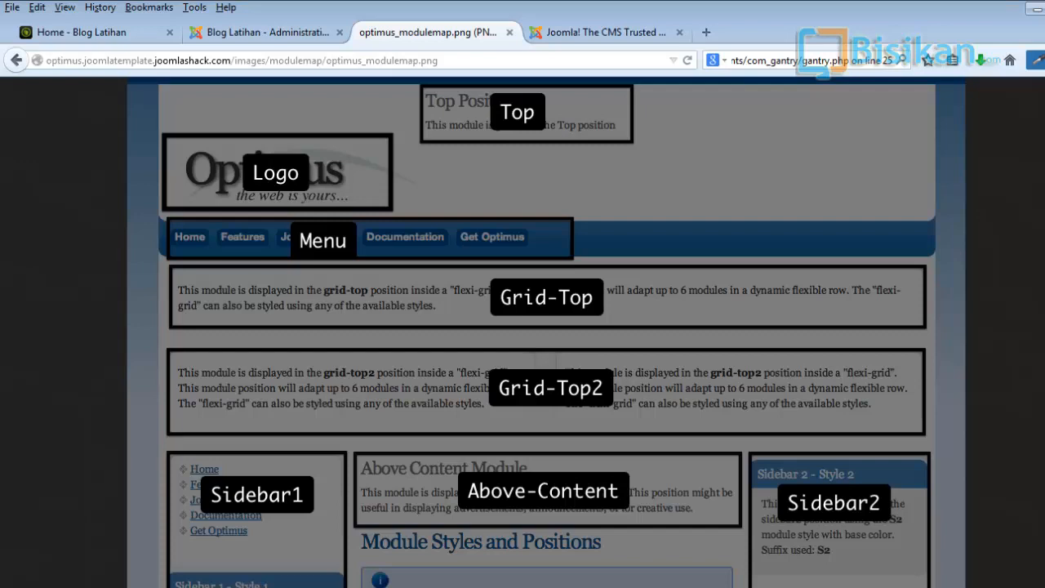
{"action": "scroll", "coordinate": [547, 332], "scroll_direction": "down", "scroll_amount": 3}
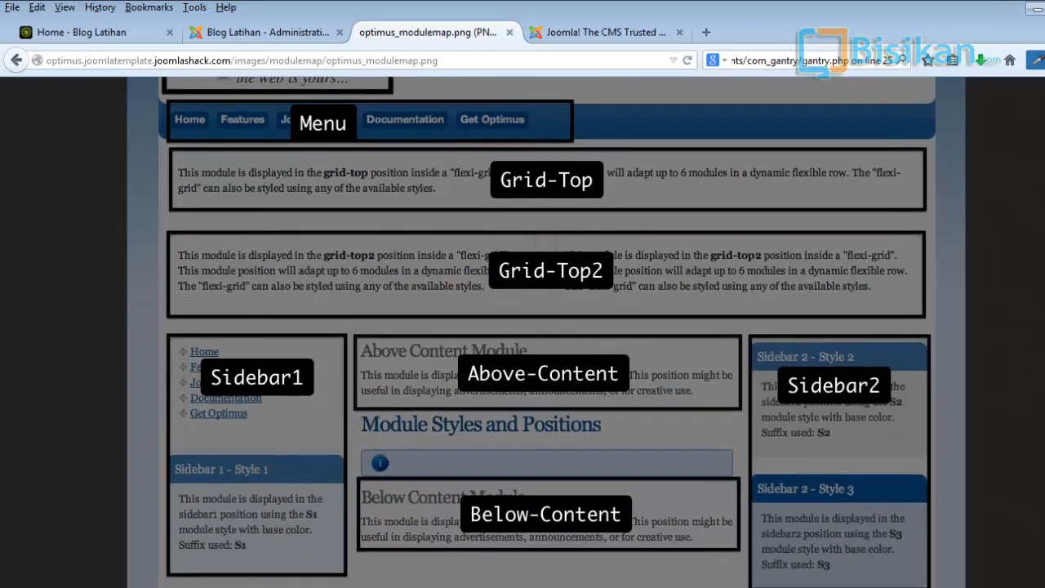
{"action": "scroll", "coordinate": [547, 333], "scroll_direction": "down", "scroll_amount": 10}
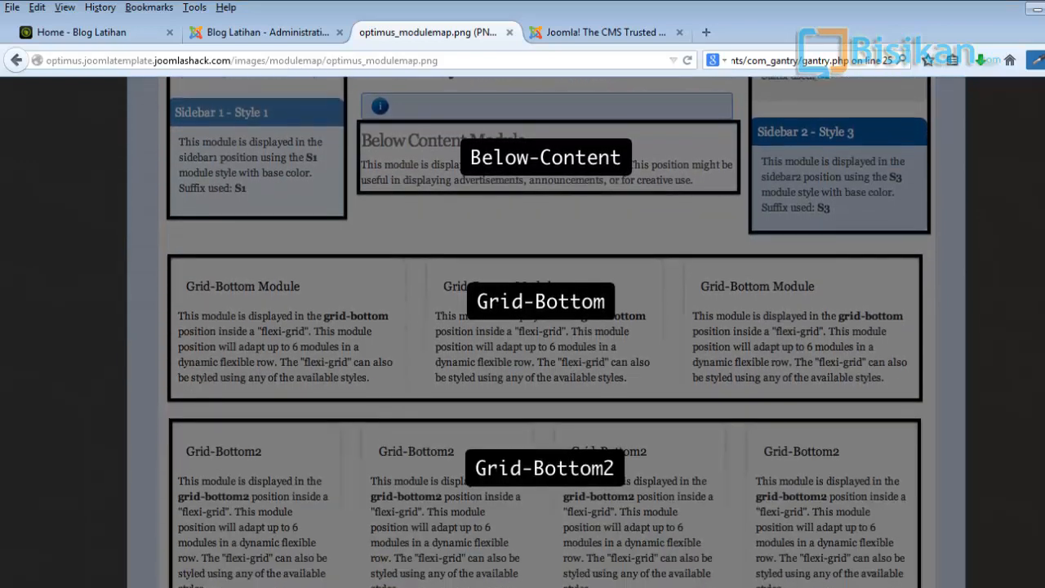
{"action": "scroll", "coordinate": [547, 332], "scroll_direction": "up", "scroll_amount": 6}
{"action": "scroll", "coordinate": [547, 332], "scroll_direction": "up", "scroll_amount": 6}
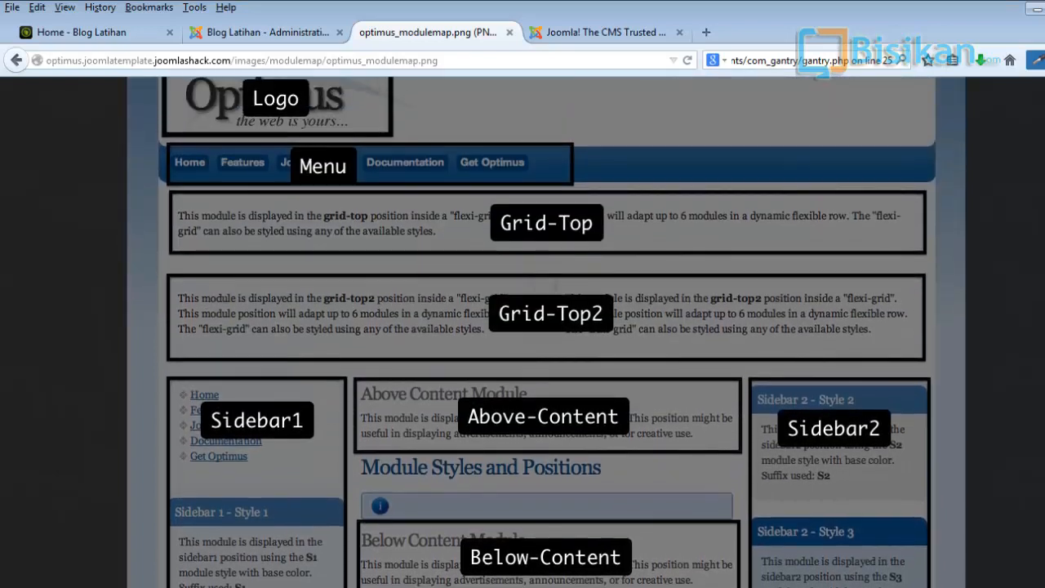
{"action": "scroll", "coordinate": [547, 332], "scroll_direction": "up", "scroll_amount": 2}
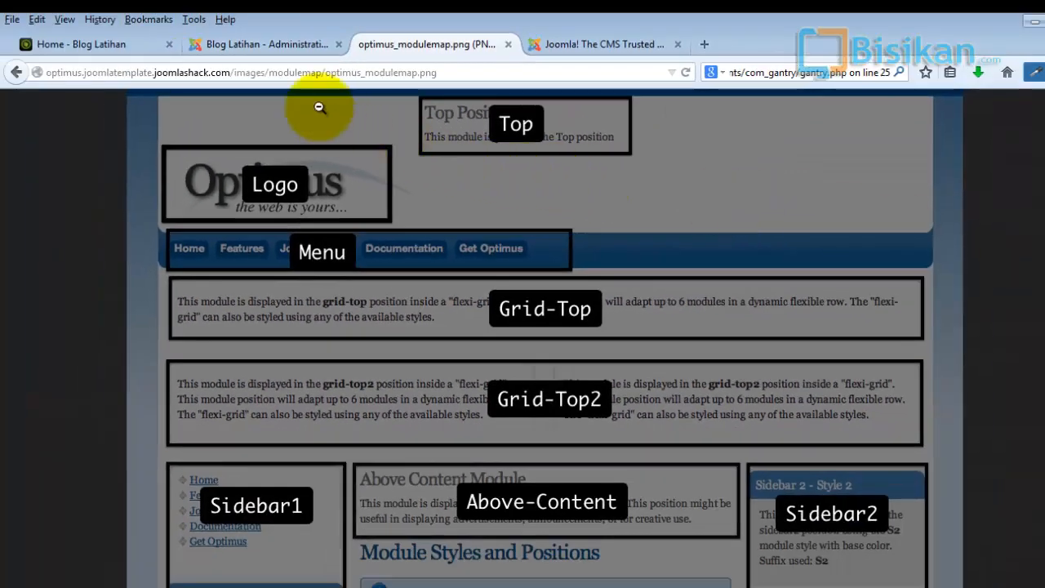
- Open the Module Manager in the site administrator, briefly checking the blog front page
{"action": "left_click", "coordinate": [281, 47]}
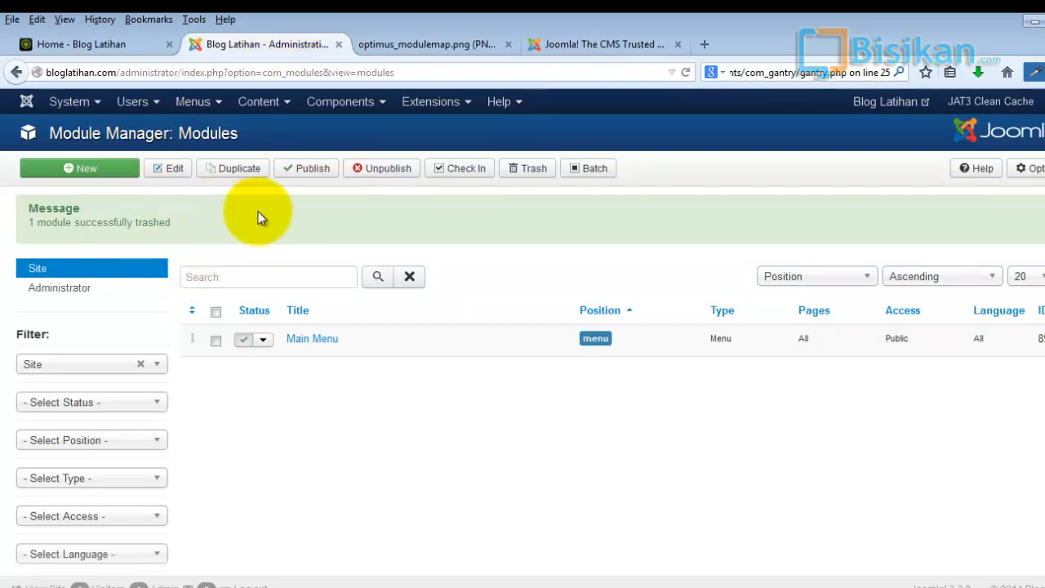
{"action": "left_click", "coordinate": [459, 115]}
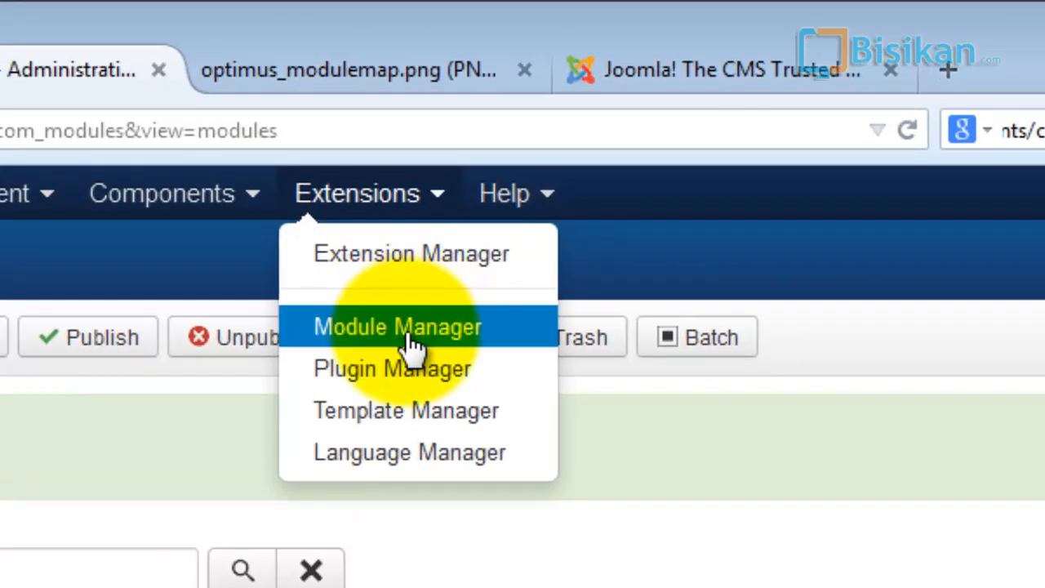
{"action": "left_click", "coordinate": [411, 328]}
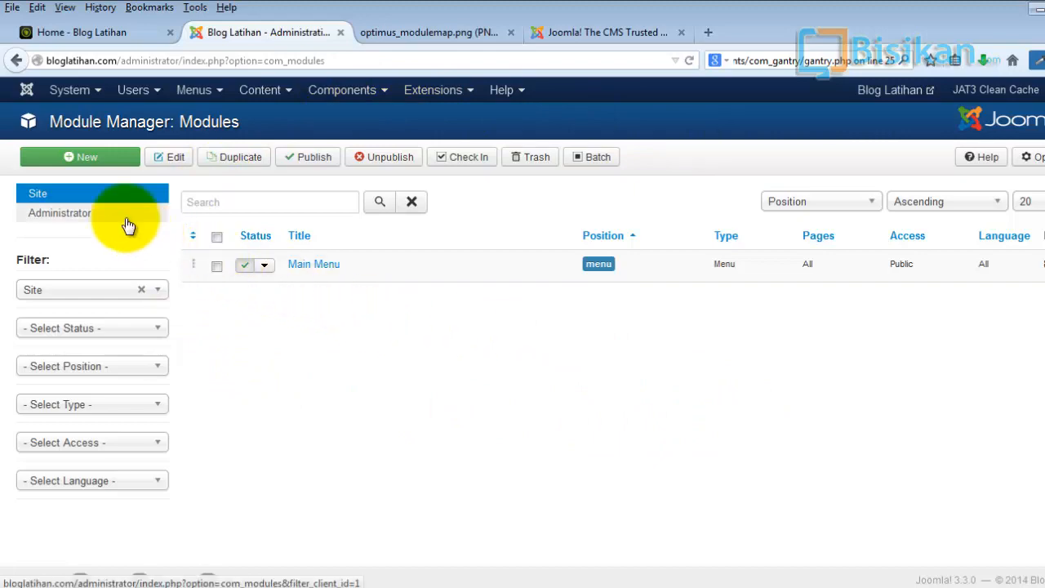
{"action": "left_click", "coordinate": [92, 41]}
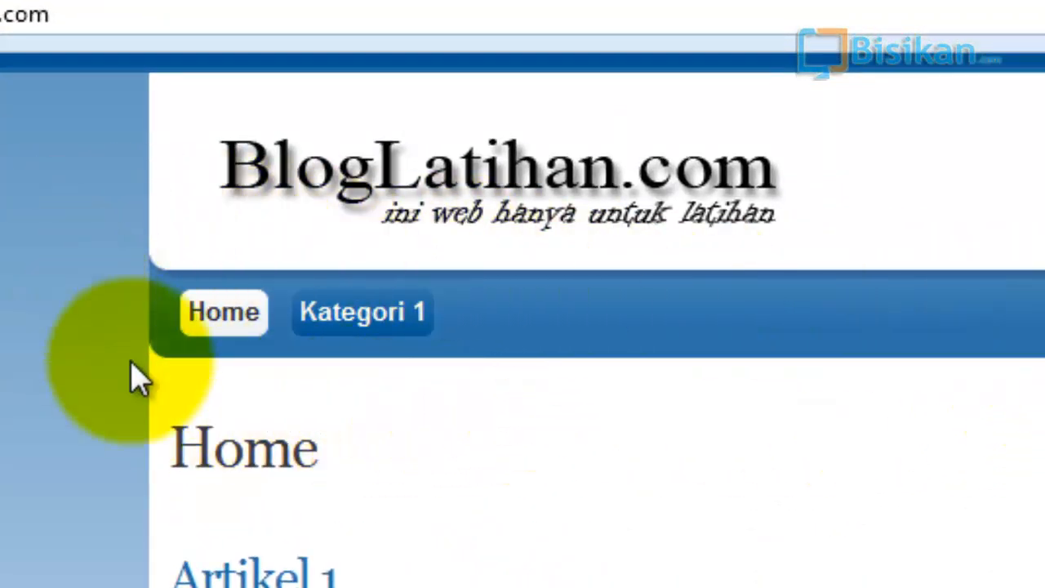
{"action": "left_click", "coordinate": [330, 17]}
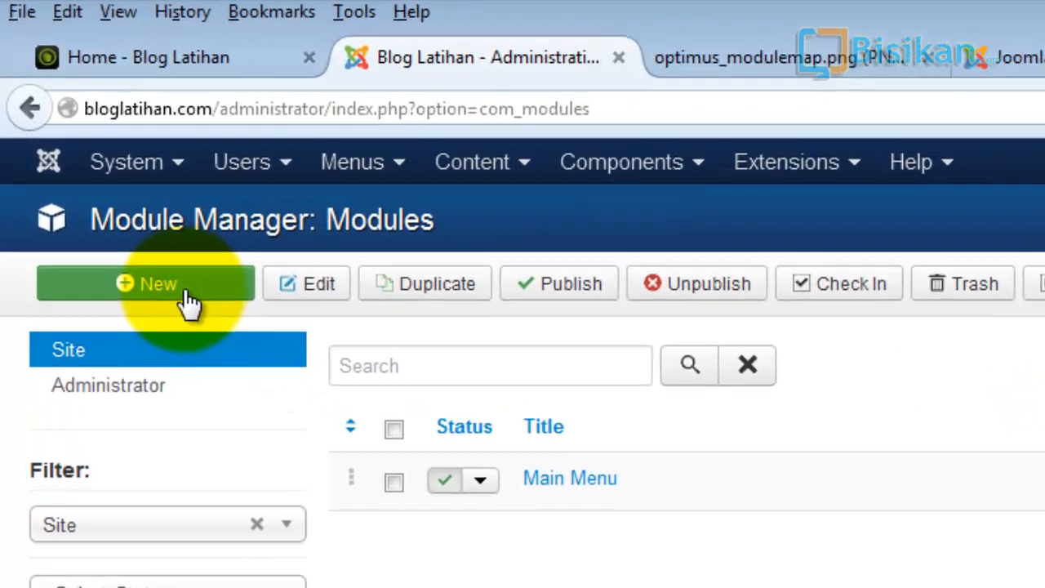
- Create a new Breadcrumbs site module titled "Breadcrumbs"
{"action": "left_click", "coordinate": [106, 164]}
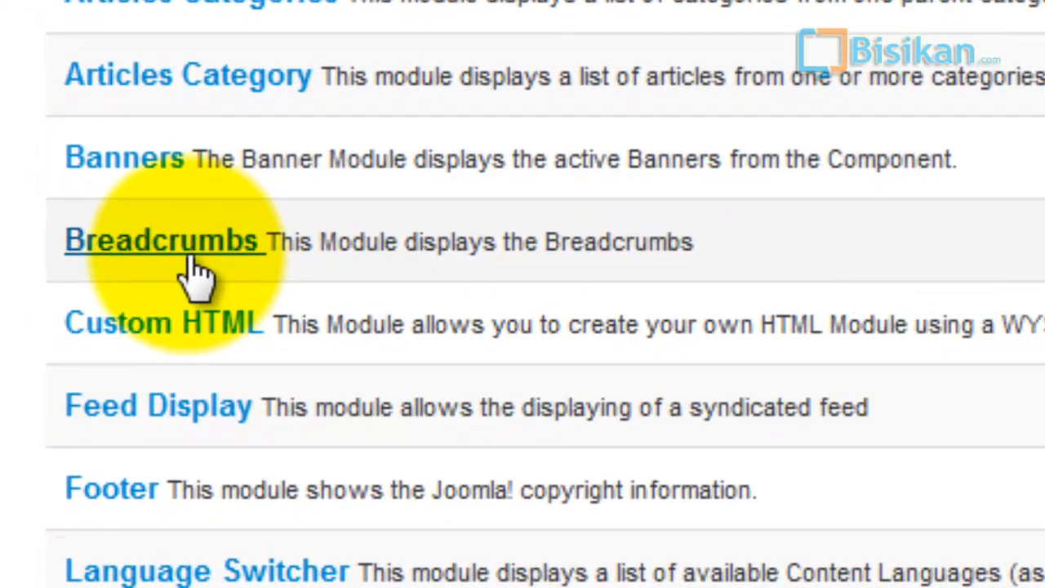
{"action": "left_click", "coordinate": [192, 260]}
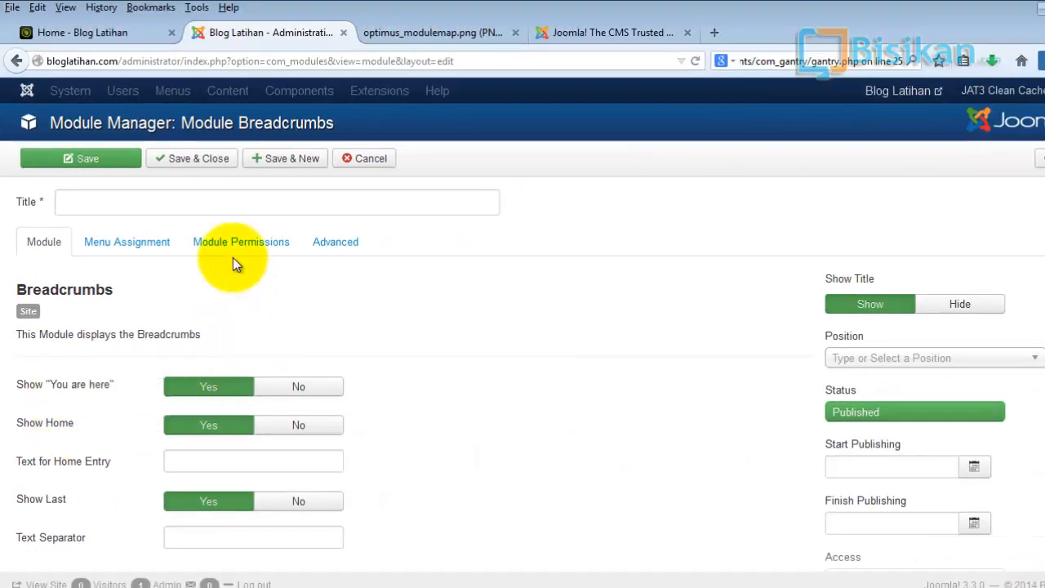
{"action": "left_click", "coordinate": [199, 201]}
{"action": "type", "text": "Breadcrumbs"}
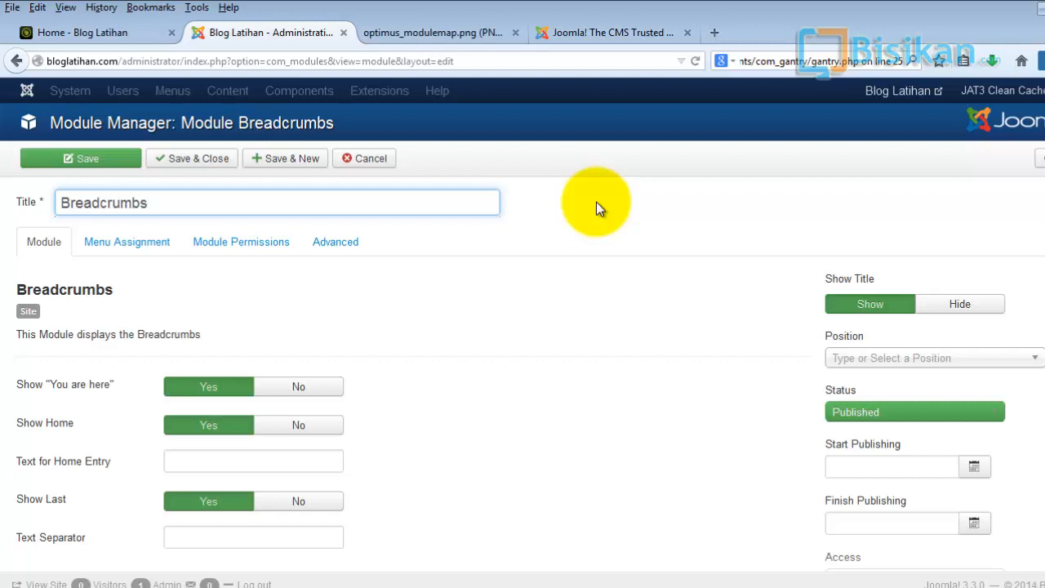
{"action": "left_click", "coordinate": [598, 287]}
{"action": "scroll", "coordinate": [525, 298], "scroll_direction": "down", "scroll_amount": 3}
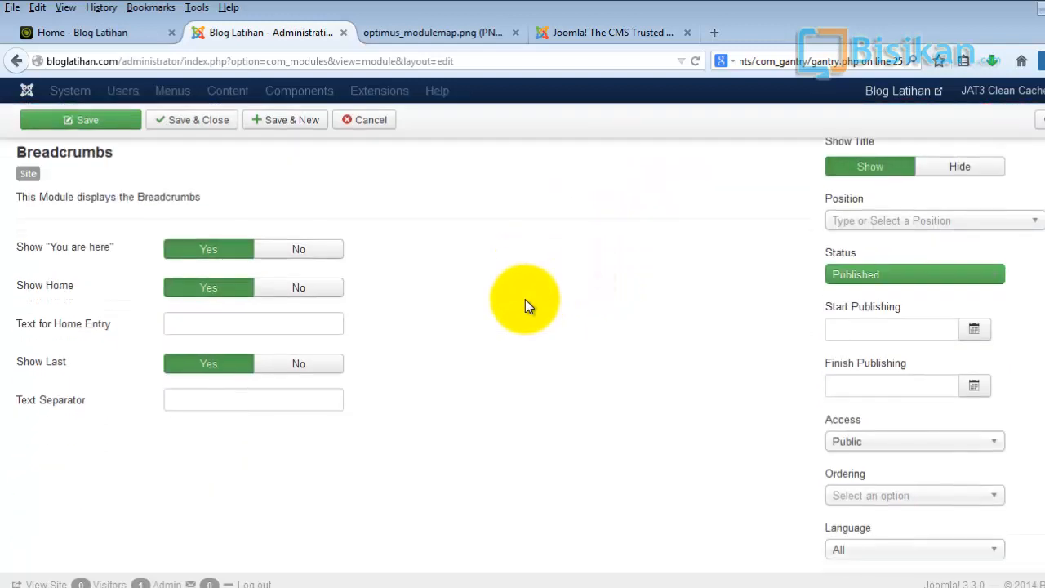
{"action": "mouse_move", "coordinate": [23, 258]}
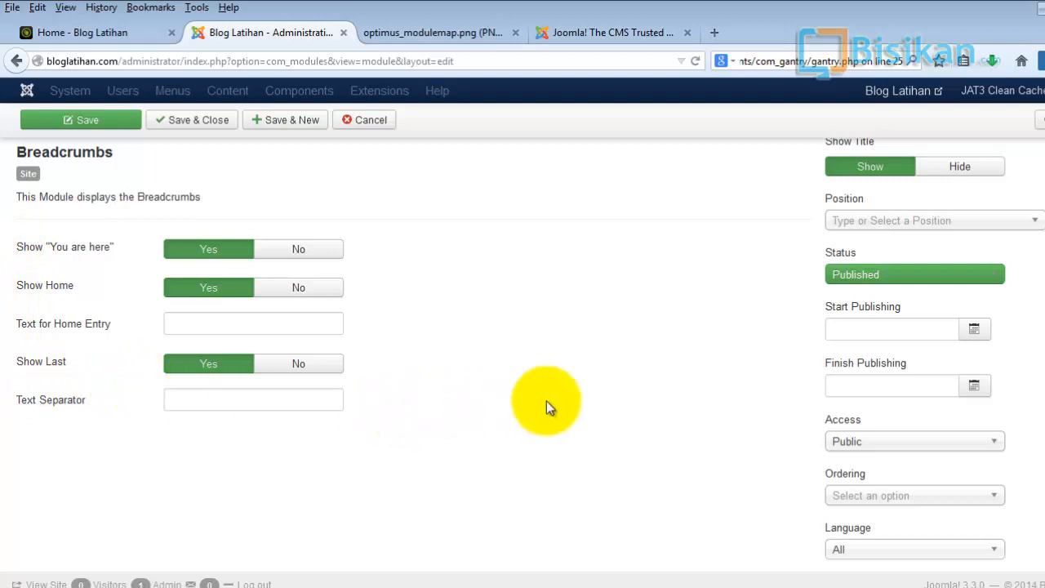
{"action": "scroll", "coordinate": [552, 400], "scroll_direction": "up", "scroll_amount": 3}
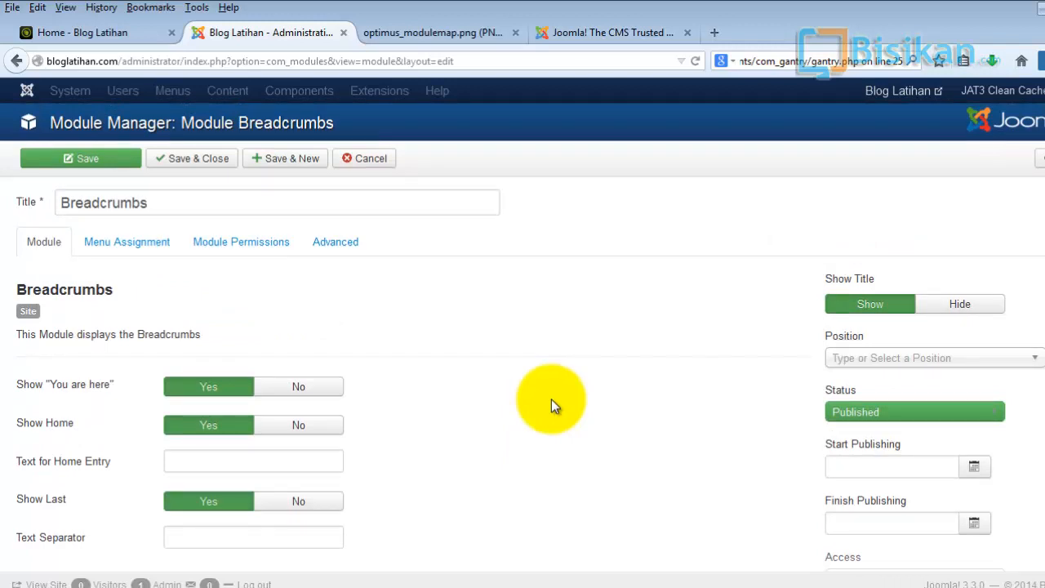
- Set the module's title to be hidden, then glance at the blog front page and return
{"action": "left_click", "coordinate": [949, 302]}
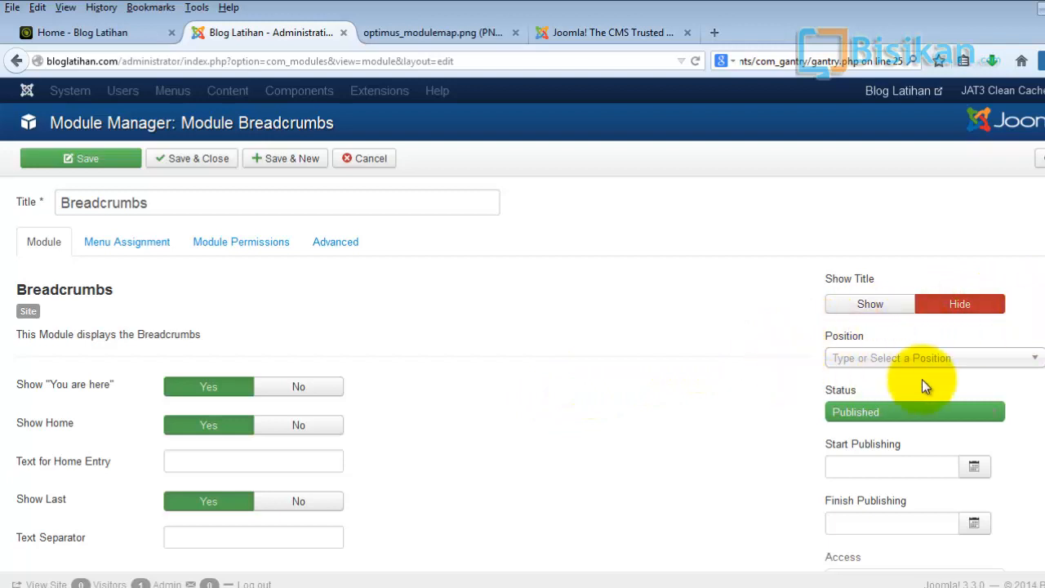
{"action": "left_click", "coordinate": [473, 39]}
{"action": "left_click", "coordinate": [70, 24]}
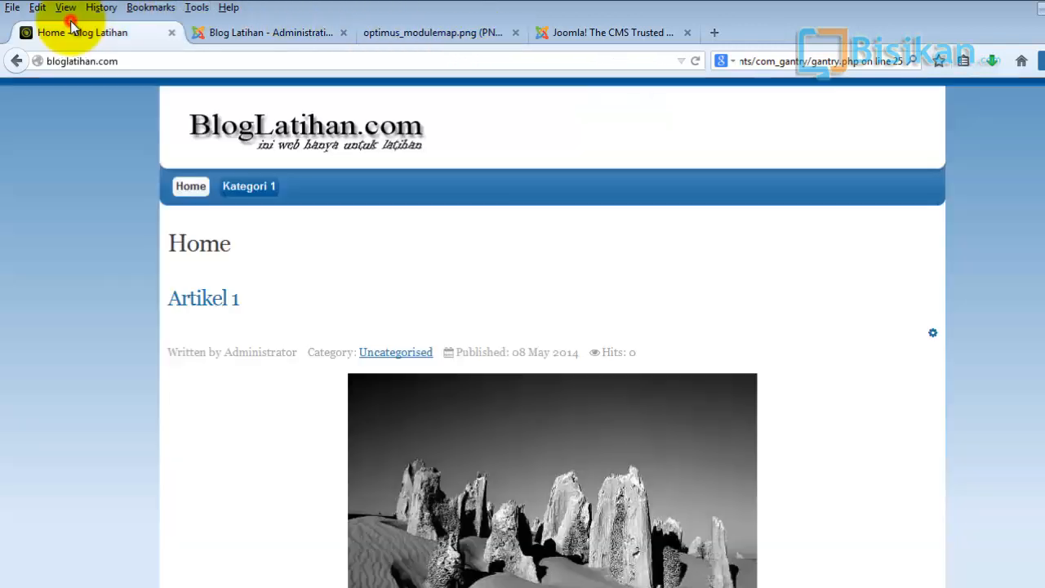
{"action": "left_click", "coordinate": [304, 33]}
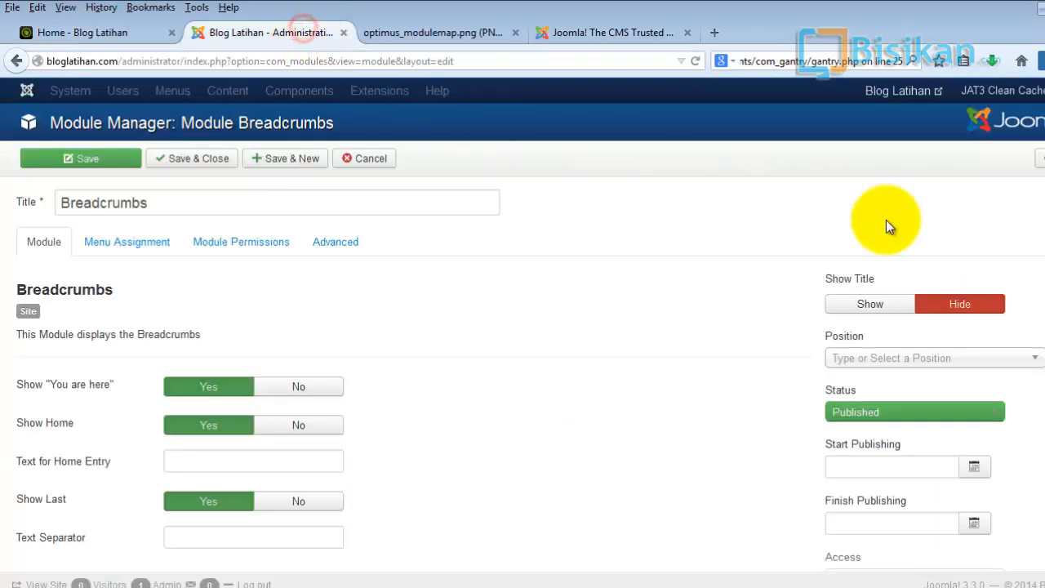
- Assign the module to the Breadcrumb [breadcrumb] position of Js_optimus_free
{"action": "scroll", "coordinate": [523, 343], "scroll_direction": "down", "scroll_amount": 2}
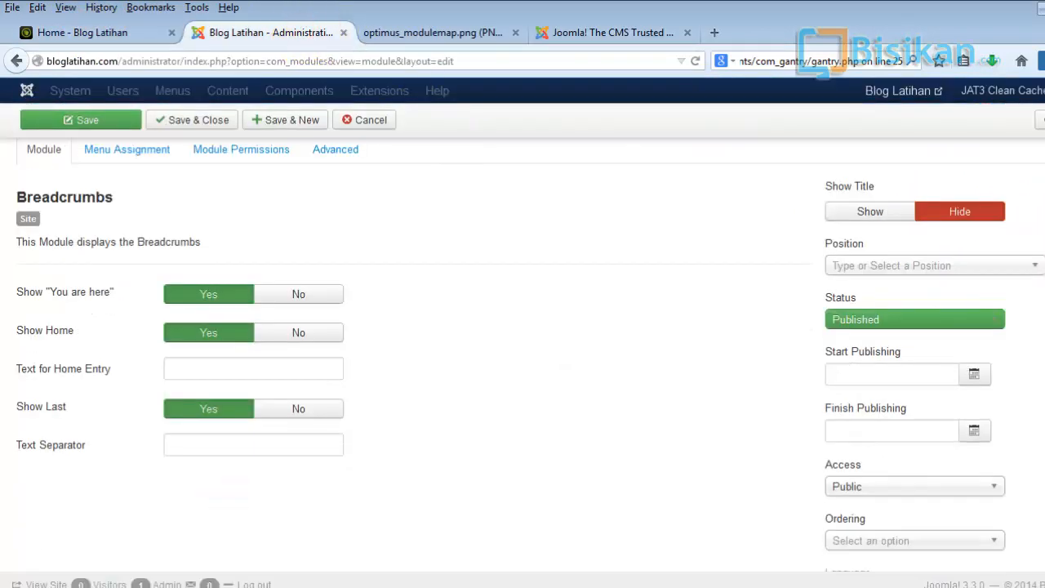
{"action": "left_click", "coordinate": [1034, 268]}
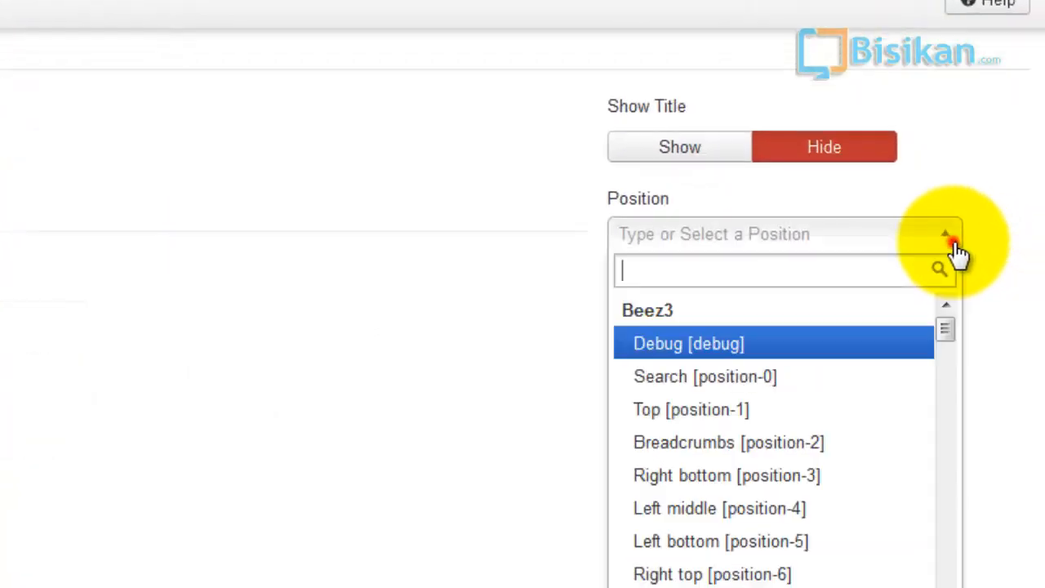
{"action": "left_click_drag", "start_coordinate": [952, 333], "coordinate": [952, 336]}
{"action": "left_click_drag", "start_coordinate": [876, 343], "coordinate": [843, 527]}
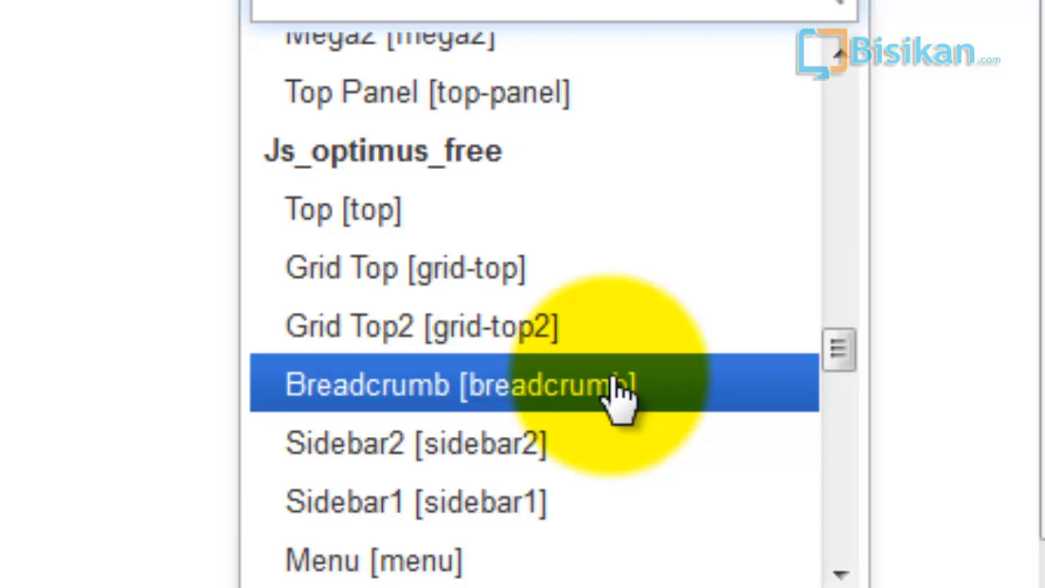
{"action": "left_click", "coordinate": [621, 390]}
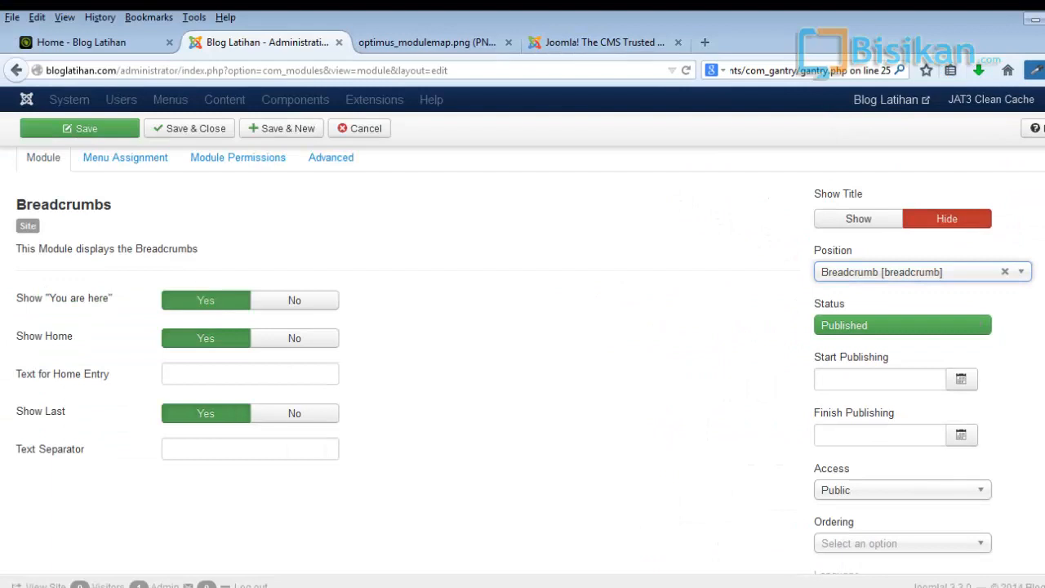
{"action": "scroll", "coordinate": [523, 359], "scroll_direction": "down", "scroll_amount": 2}
{"action": "scroll", "coordinate": [523, 359], "scroll_direction": "up", "scroll_amount": 4}
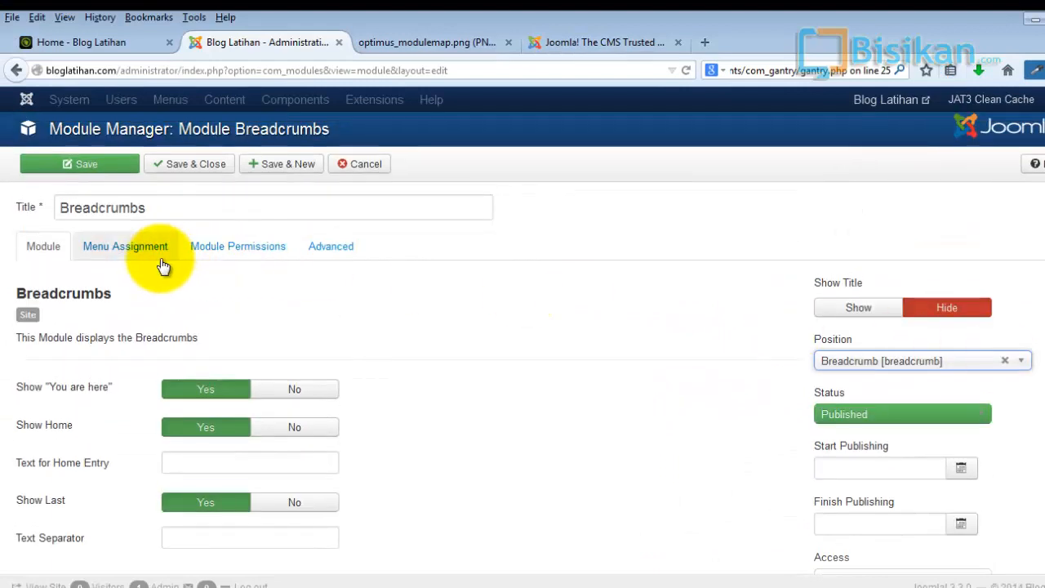
- Review the breadcrumbs module's menu assignment options without changing them
{"action": "left_click", "coordinate": [145, 248]}
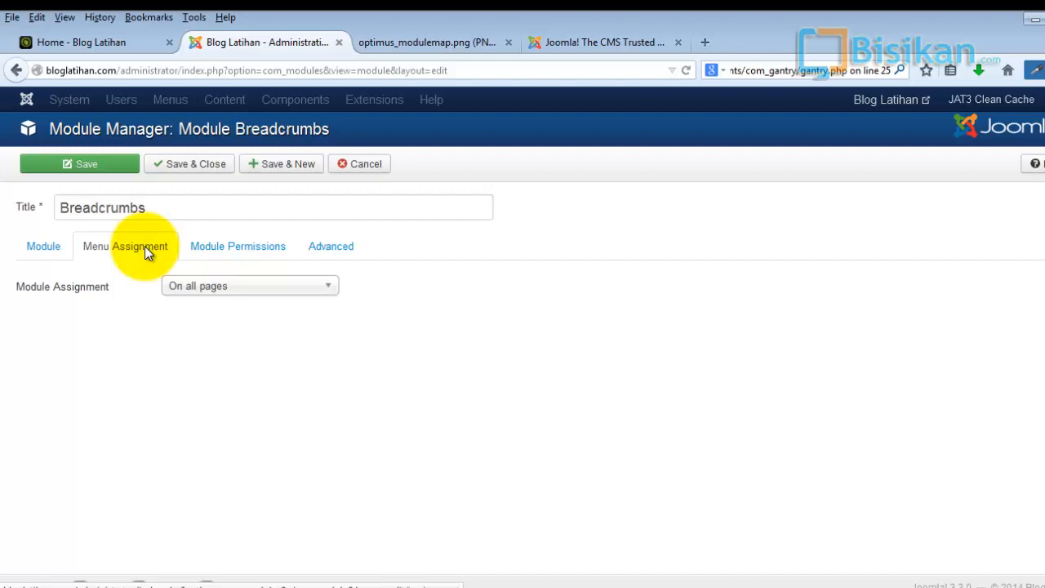
{"action": "left_click", "coordinate": [144, 245]}
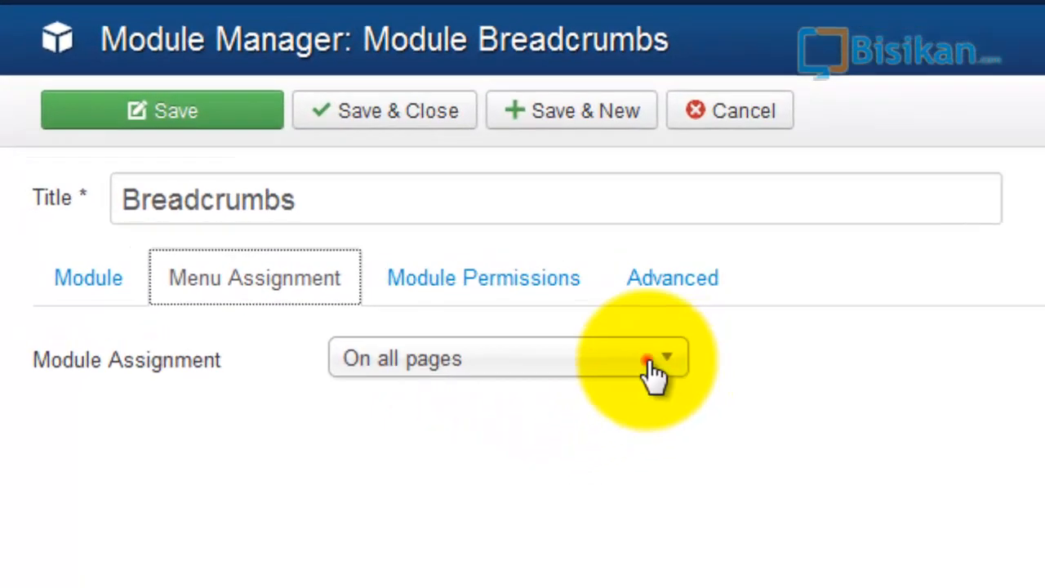
{"action": "left_click", "coordinate": [321, 287]}
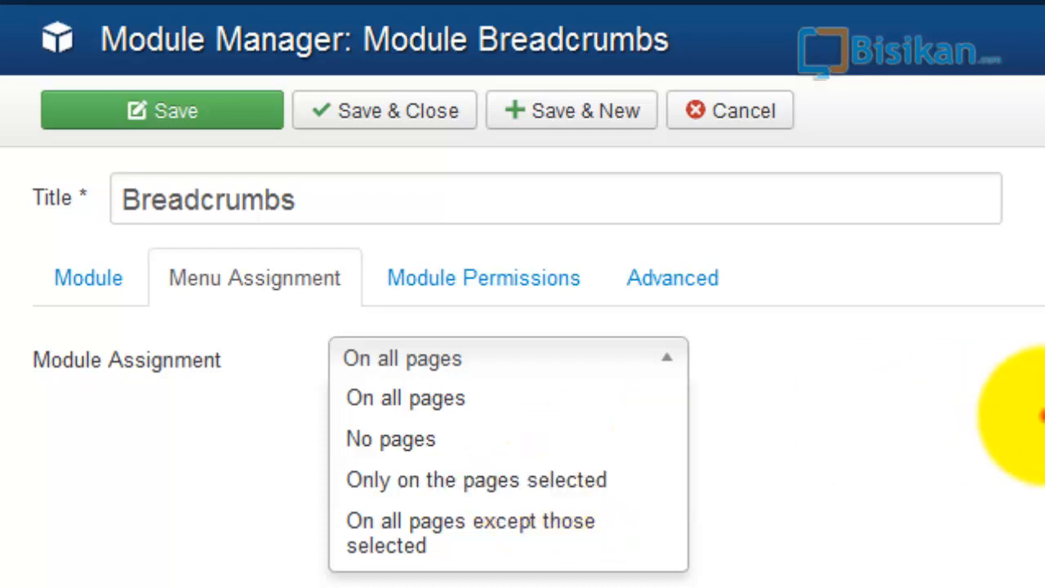
{"action": "left_click", "coordinate": [1028, 416]}
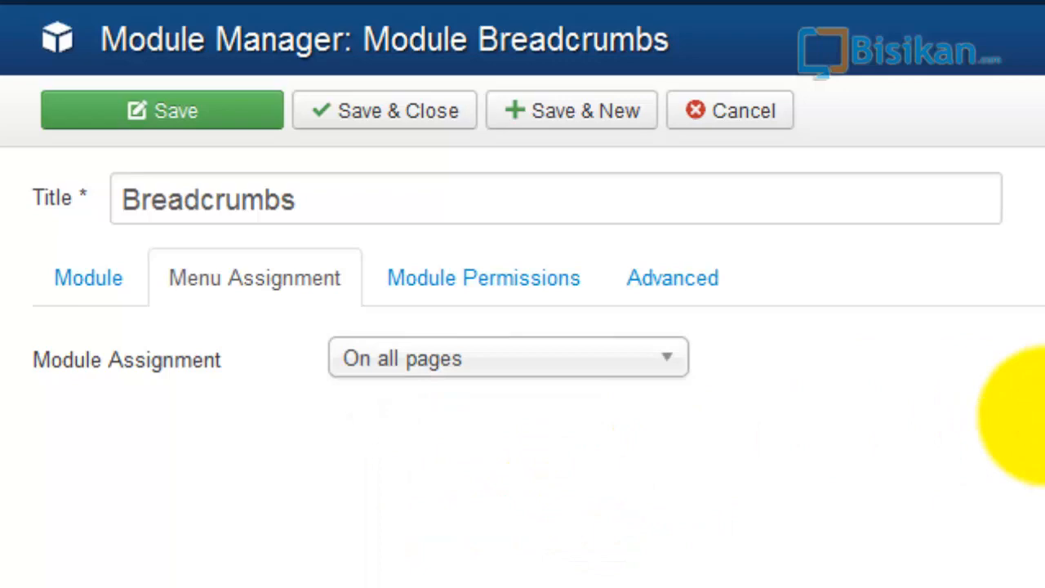
- Review the module's permission settings for several user groups and its advanced settings
{"action": "left_click", "coordinate": [545, 279]}
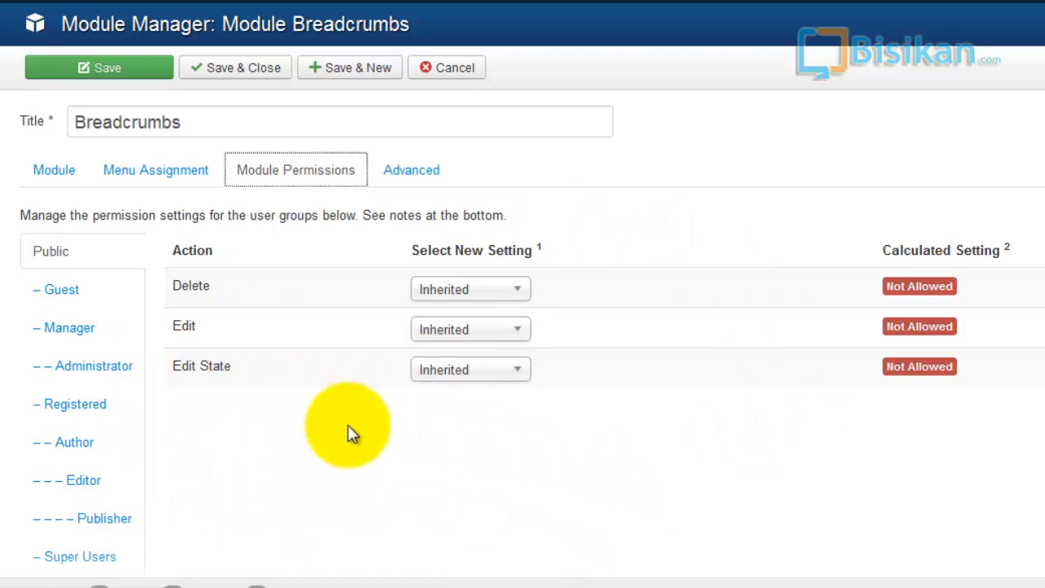
{"action": "scroll", "coordinate": [348, 427], "scroll_direction": "down", "scroll_amount": 2}
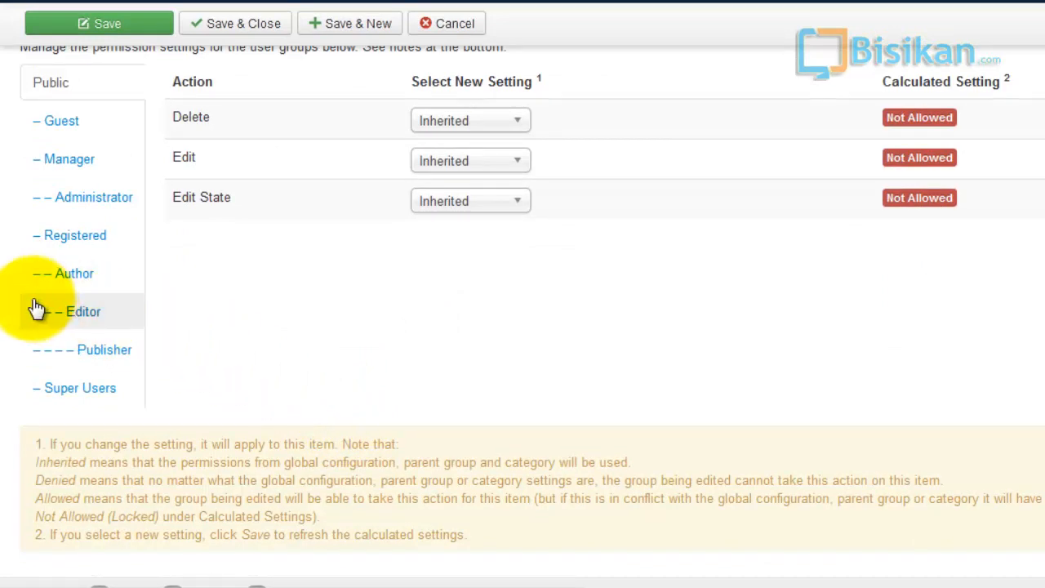
{"action": "left_click", "coordinate": [107, 197]}
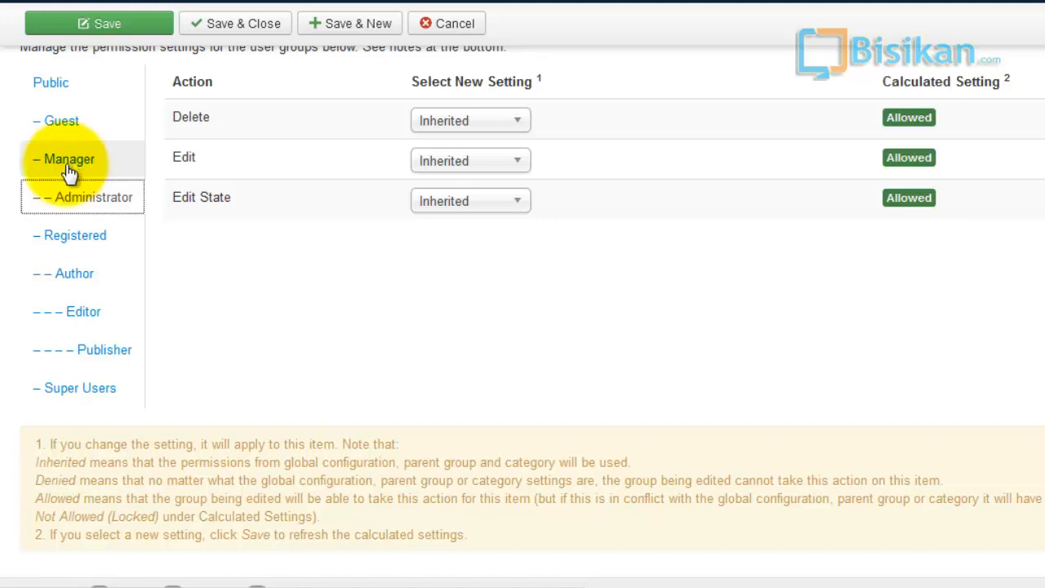
{"action": "left_click", "coordinate": [71, 276]}
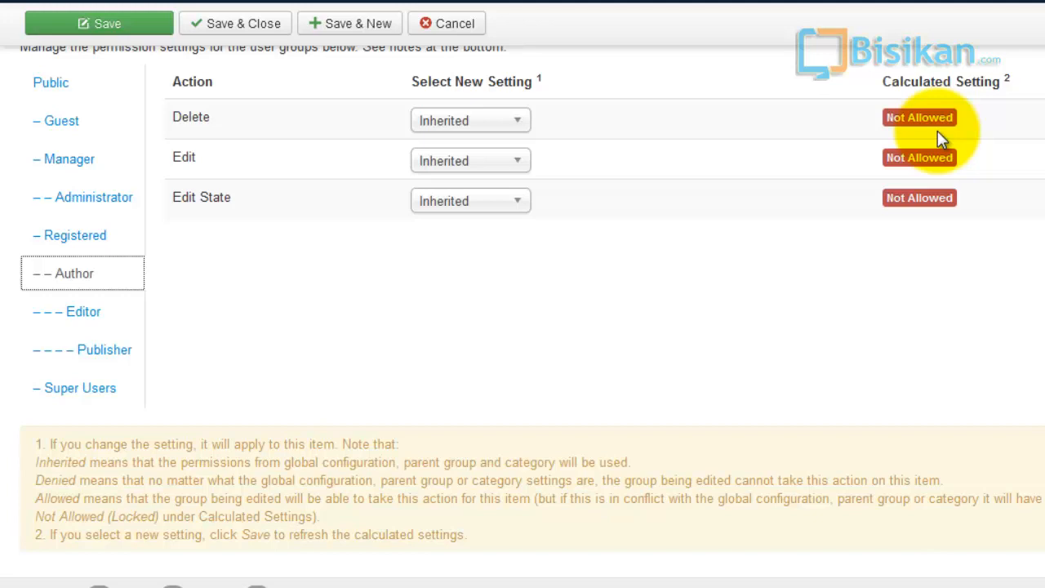
{"action": "left_click", "coordinate": [516, 126]}
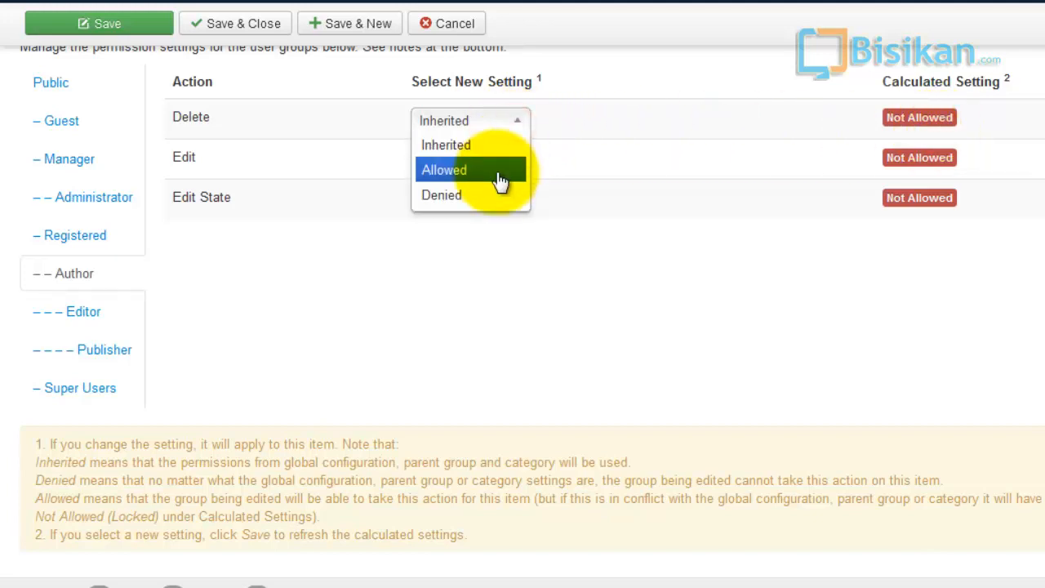
{"action": "left_click", "coordinate": [670, 120]}
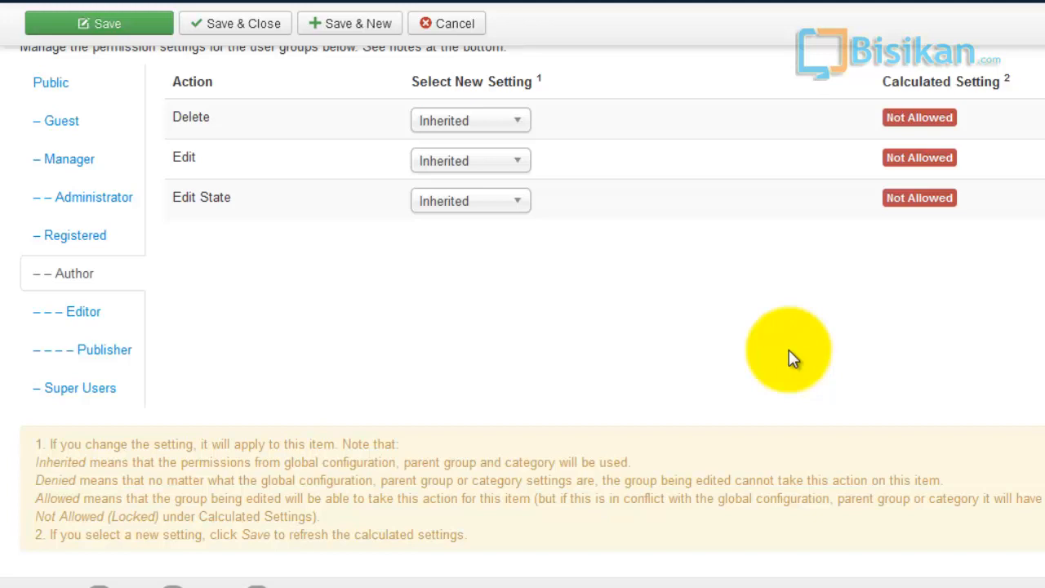
{"action": "scroll", "coordinate": [789, 349], "scroll_direction": "up", "scroll_amount": 3}
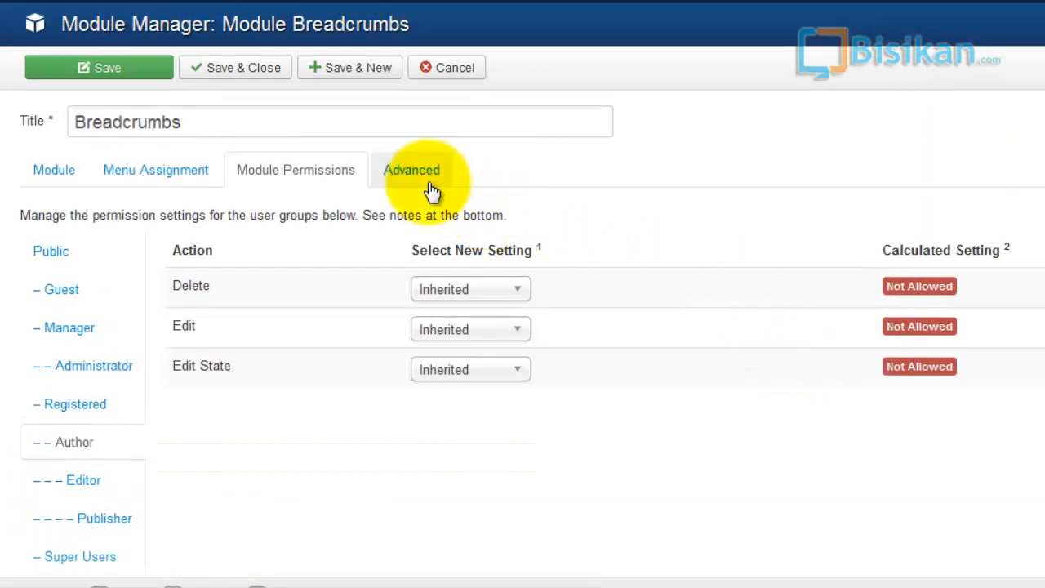
{"action": "left_click", "coordinate": [430, 188]}
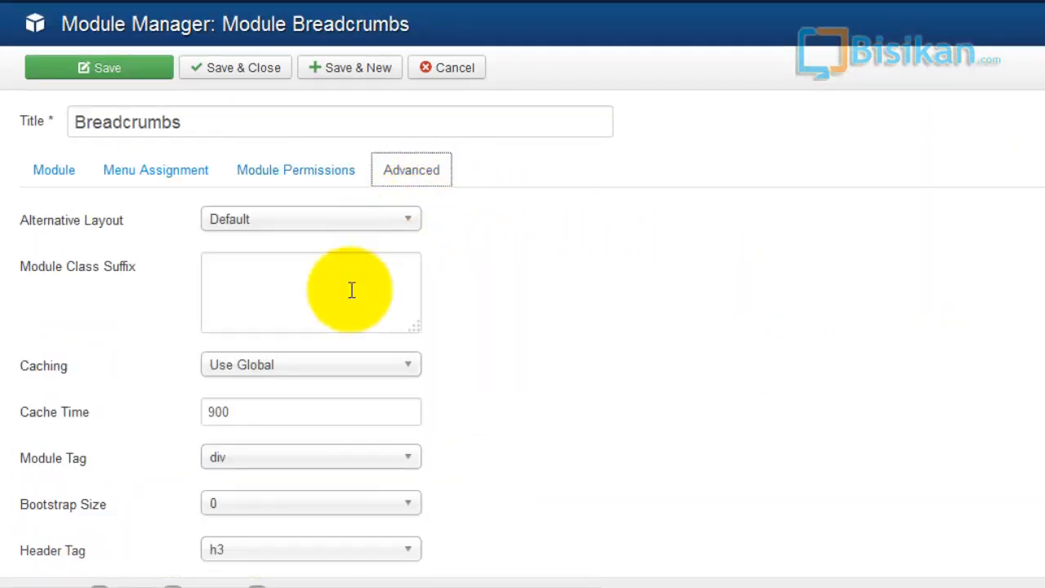
{"action": "left_click", "coordinate": [56, 181]}
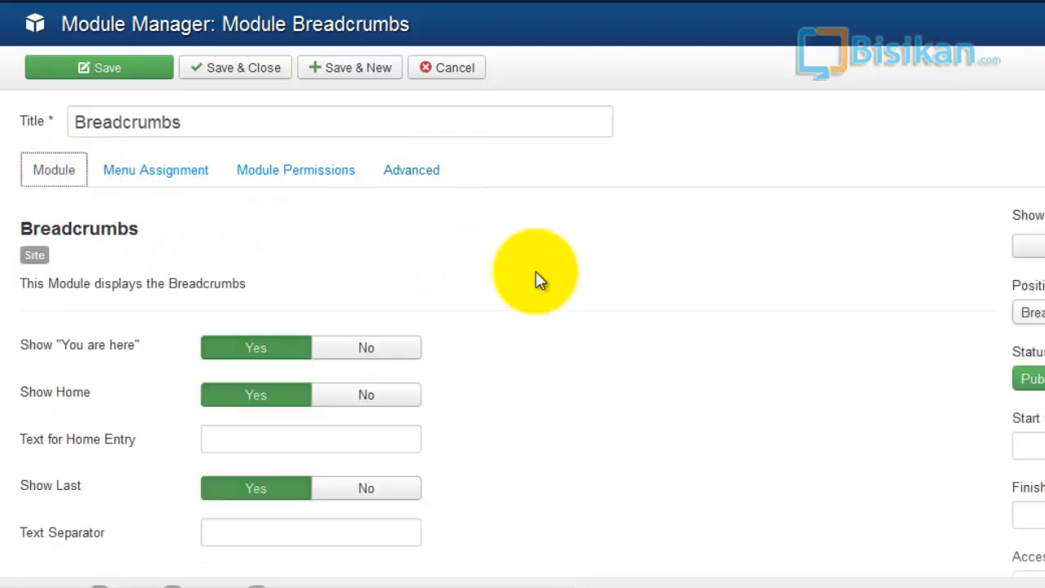
- Save the breadcrumbs module and check the breadcrumb trail on the blog's Home and Kategori 1 pages
{"action": "left_click", "coordinate": [140, 72]}
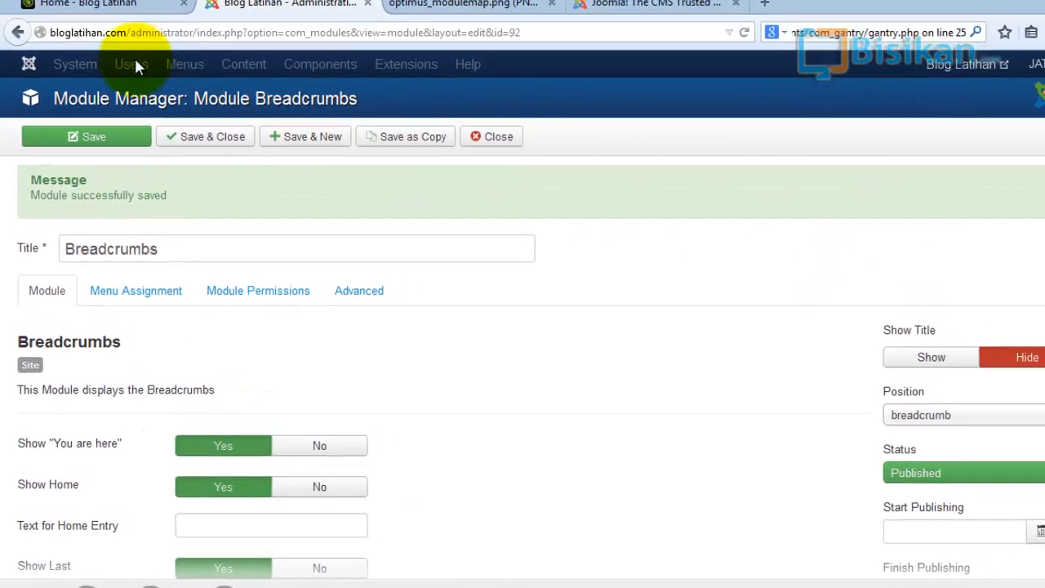
{"action": "left_click", "coordinate": [96, 33]}
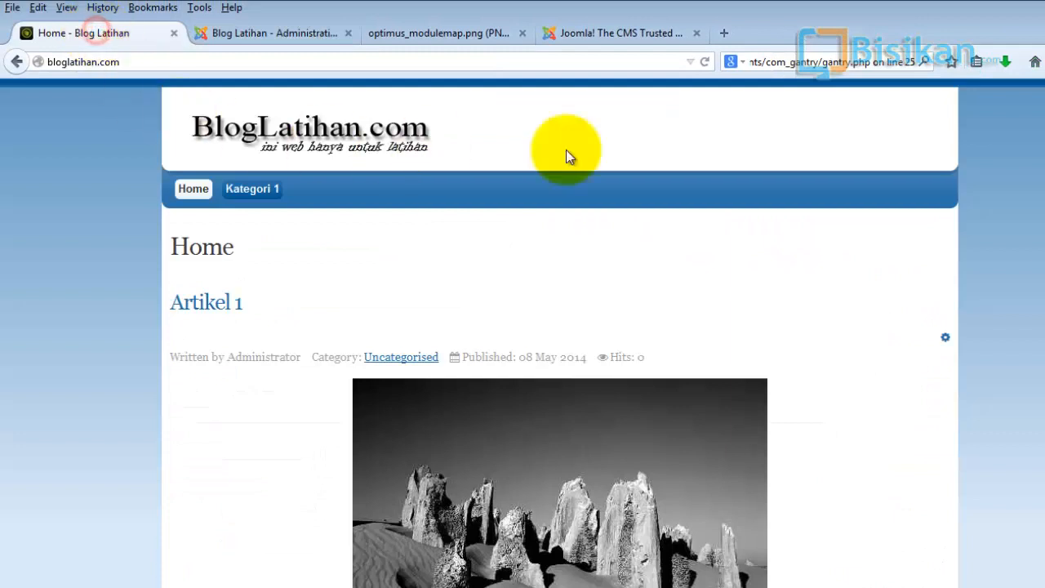
{"action": "left_click", "coordinate": [704, 61]}
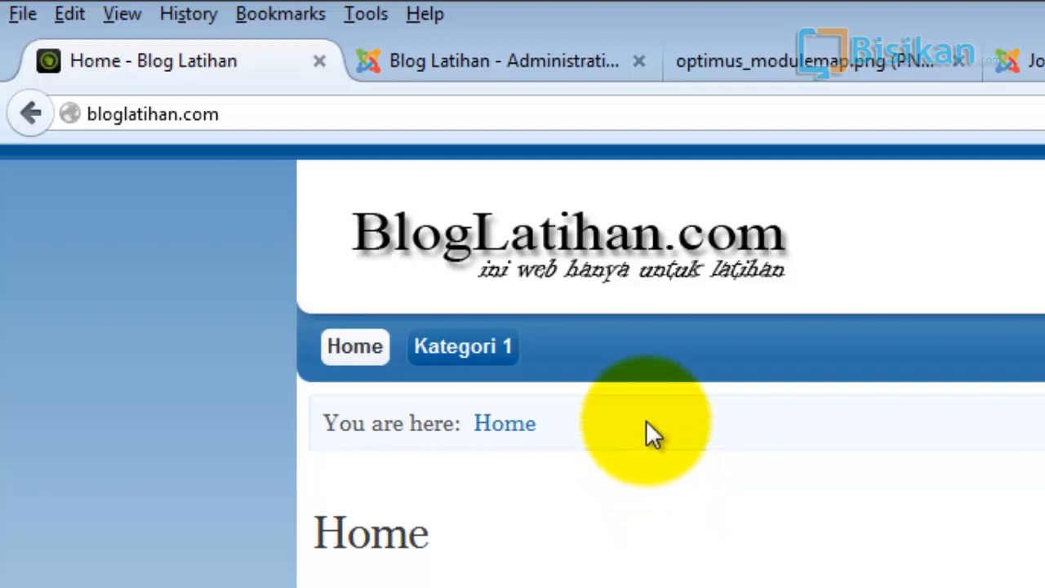
{"action": "left_click", "coordinate": [506, 347]}
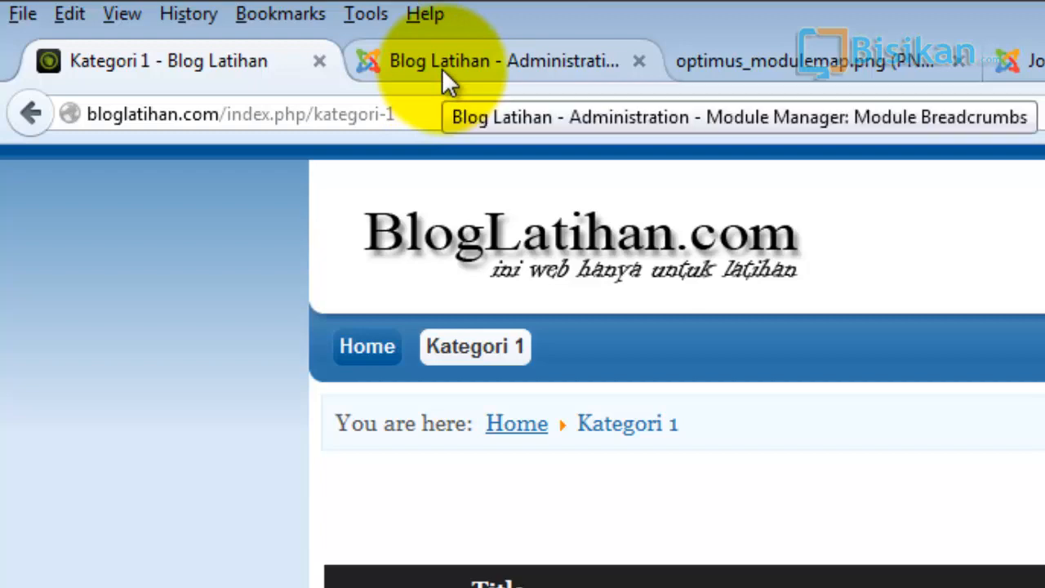
{"action": "left_click", "coordinate": [352, 348]}
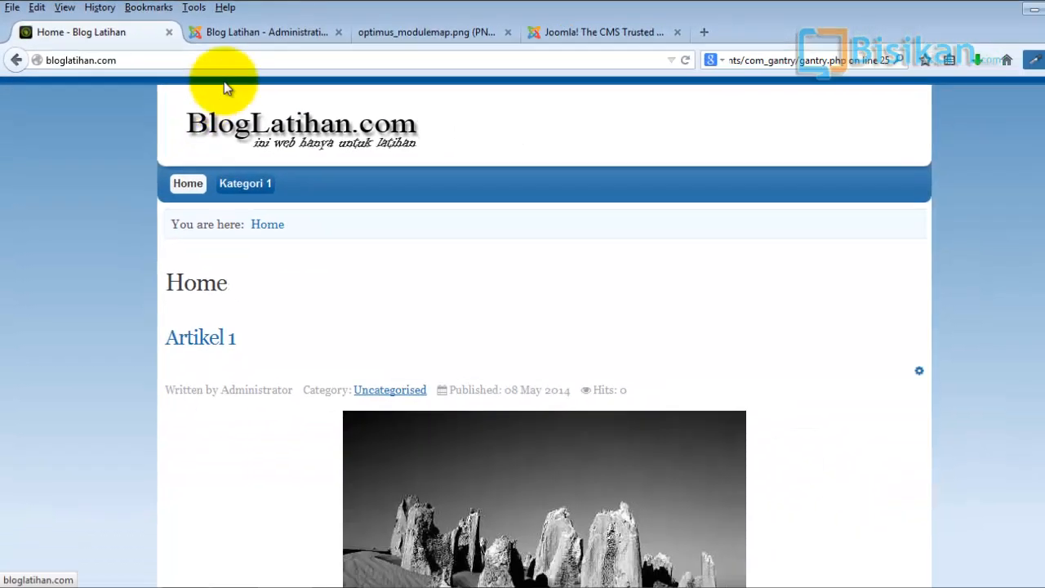
{"action": "left_click", "coordinate": [260, 33]}
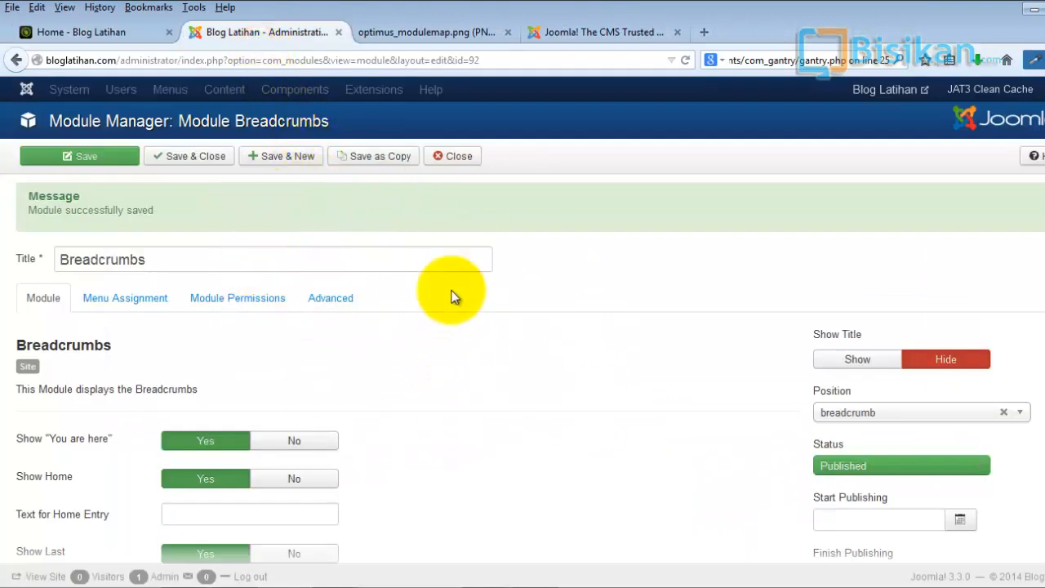
- Close the breadcrumbs module and create a new Articles Category site module titled "Artikel Lainnya"
{"action": "left_click", "coordinate": [456, 159]}
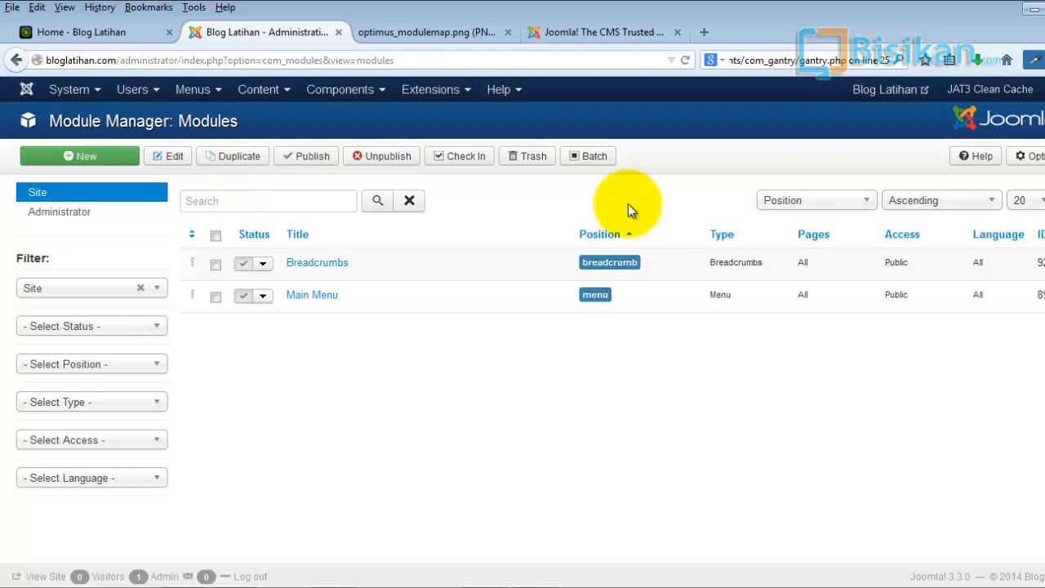
{"action": "left_click", "coordinate": [96, 161]}
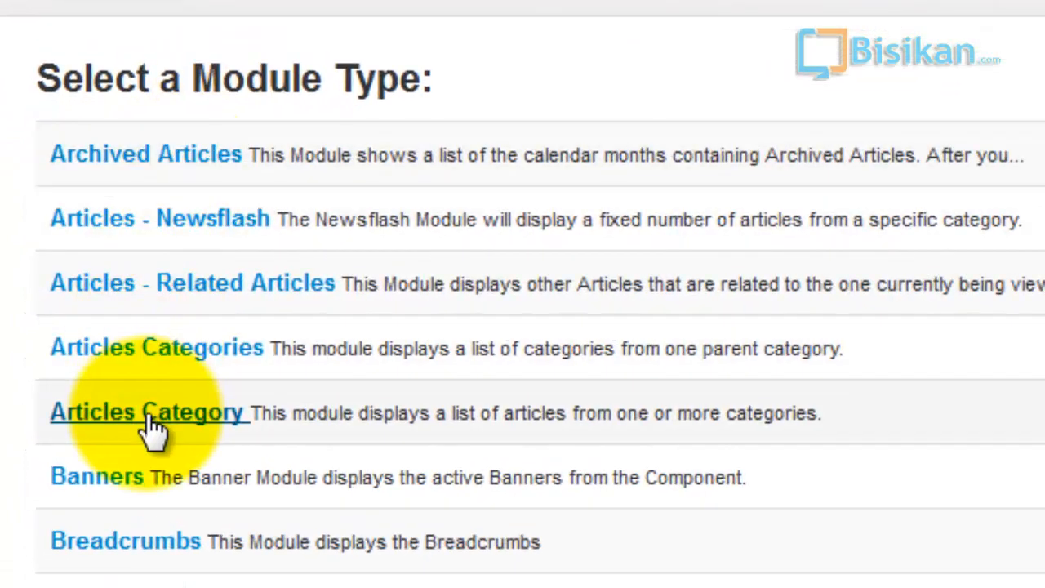
{"action": "left_click", "coordinate": [149, 418]}
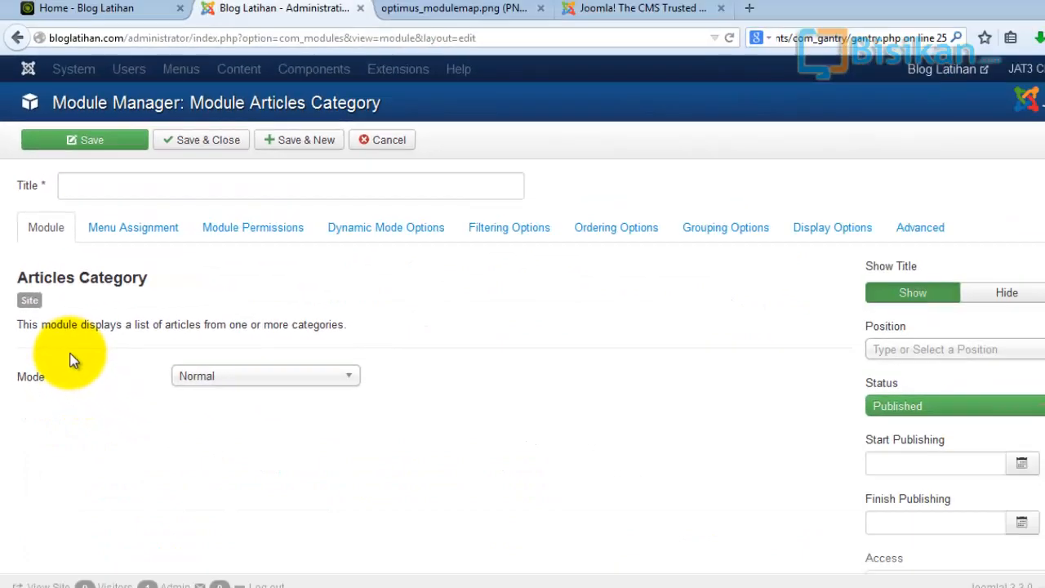
{"action": "left_click", "coordinate": [126, 186]}
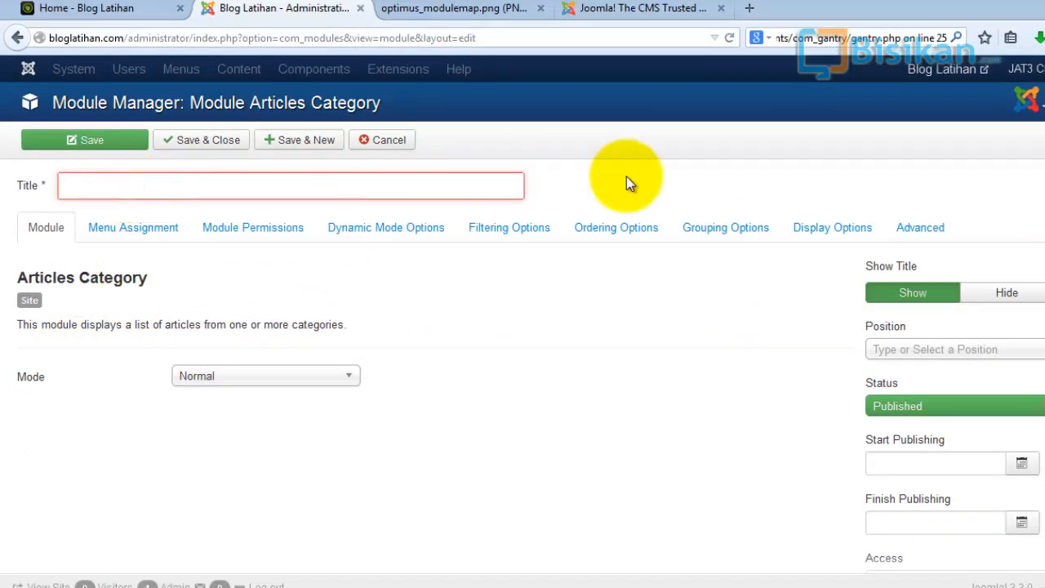
{"action": "type", "text": "ARt"}
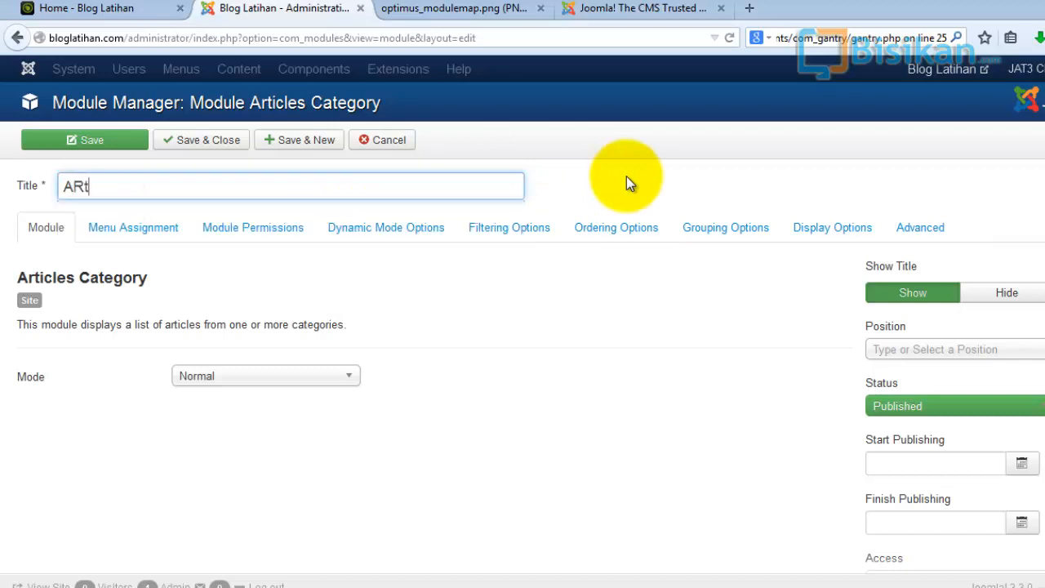
{"action": "type", "text": "ik"}
{"action": "key", "text": "BackSpace"}
{"action": "key", "text": "BackSpace"}
{"action": "key", "text": "BackSpace"}
{"action": "key", "text": "BackSpace"}
{"action": "type", "text": "rtikel Lainnya"}
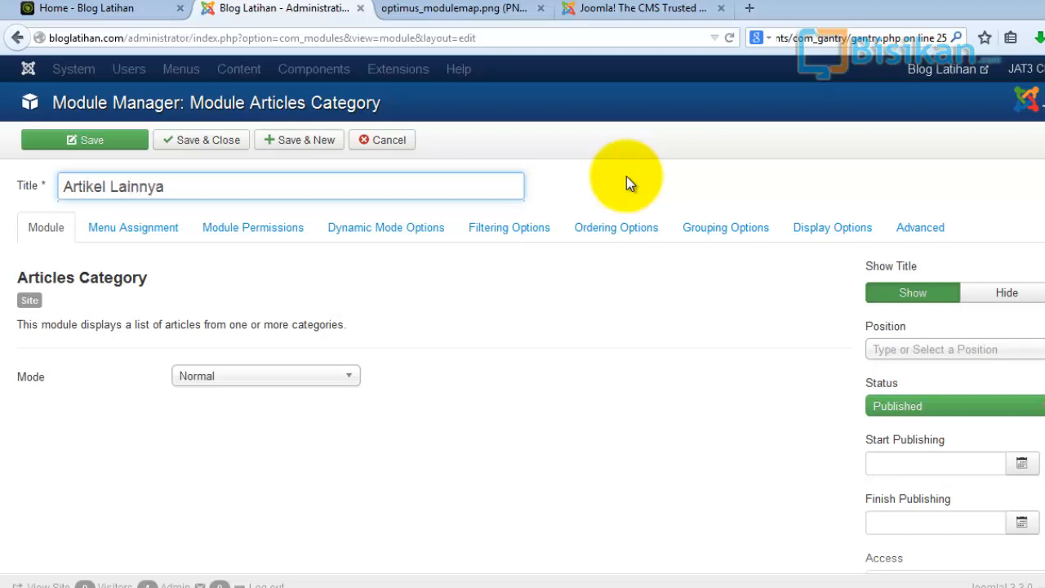
- Examine the mode options, the Optimus module position map and the blog front page
{"action": "left_click", "coordinate": [349, 377]}
{"action": "left_click", "coordinate": [458, 364]}
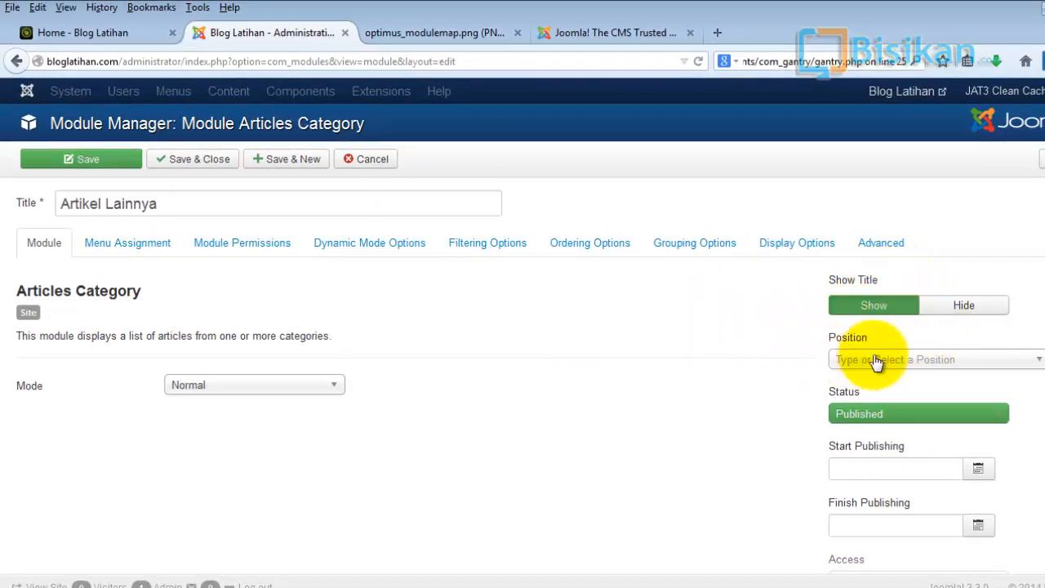
{"action": "left_click", "coordinate": [452, 24]}
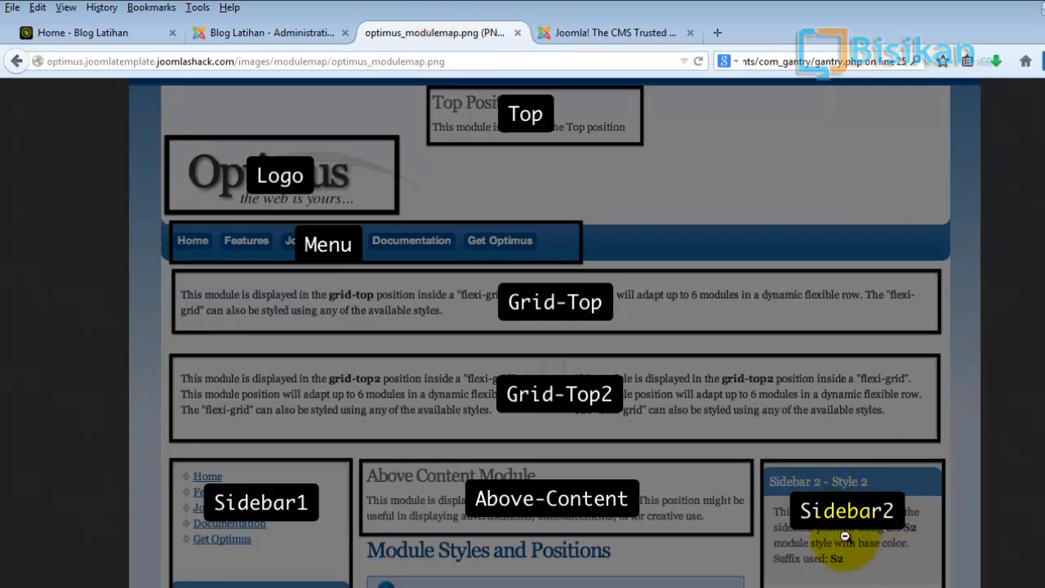
{"action": "left_click", "coordinate": [106, 33]}
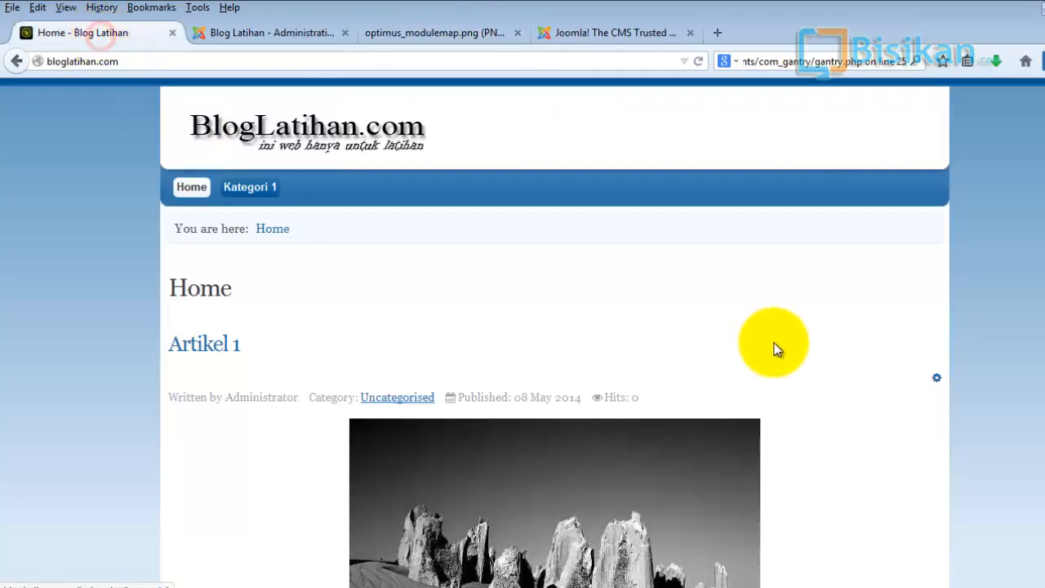
{"action": "left_click", "coordinate": [278, 30]}
- Assign the Artikel Lainnya module to the Sidebar2 [sidebar2] position of Js_optimus_free
{"action": "left_click", "coordinate": [1015, 360]}
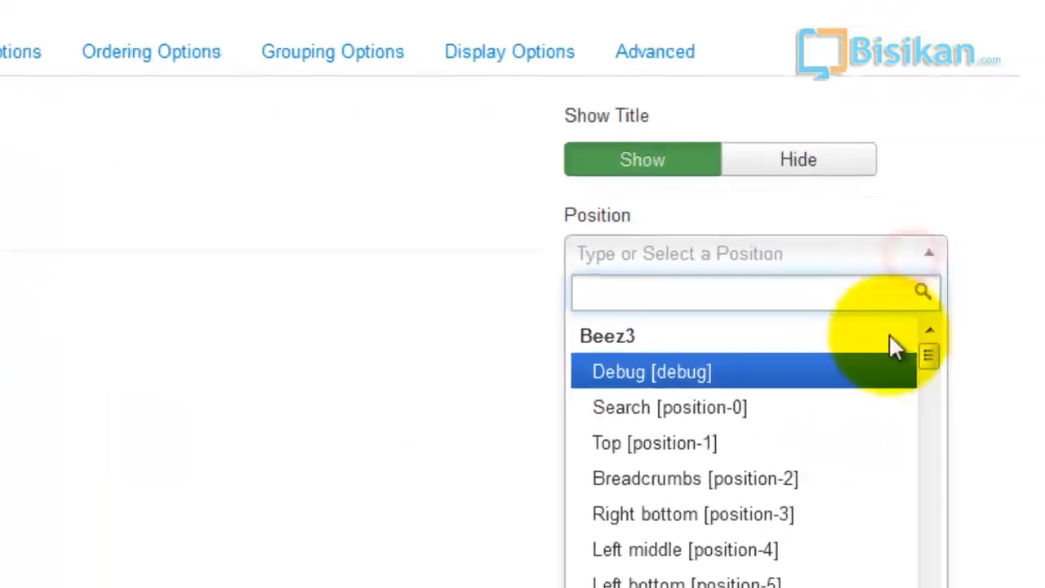
{"action": "scroll", "coordinate": [880, 375], "scroll_direction": "down", "scroll_amount": 5}
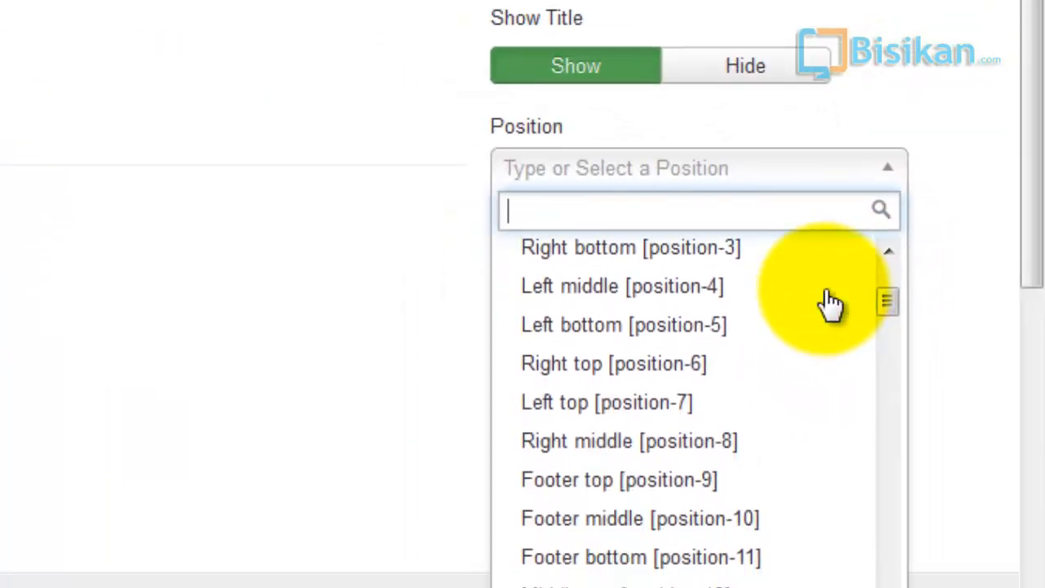
{"action": "scroll", "coordinate": [833, 304], "scroll_direction": "down", "scroll_amount": 10}
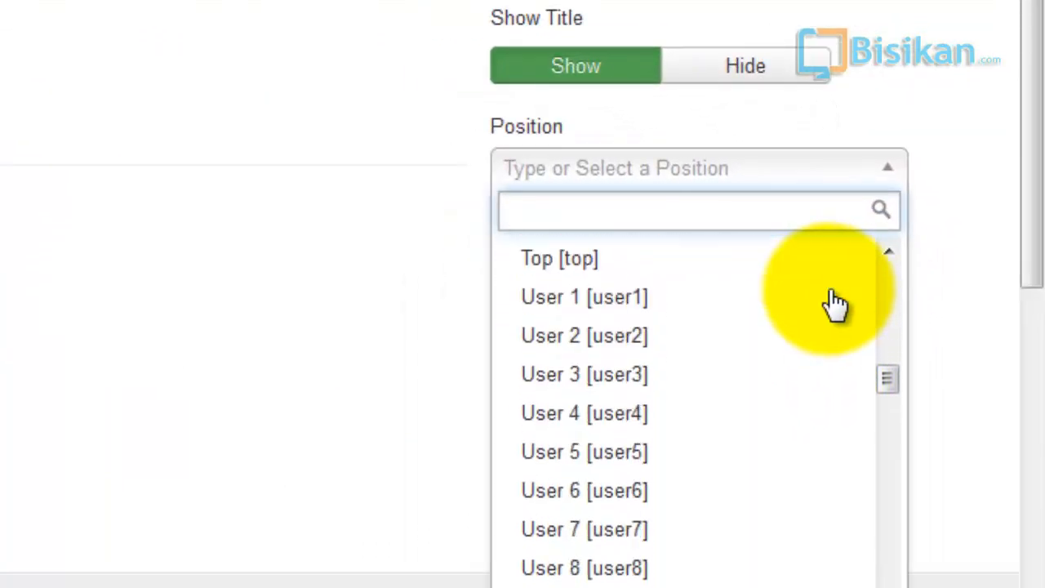
{"action": "scroll", "coordinate": [833, 304], "scroll_direction": "down", "scroll_amount": 6}
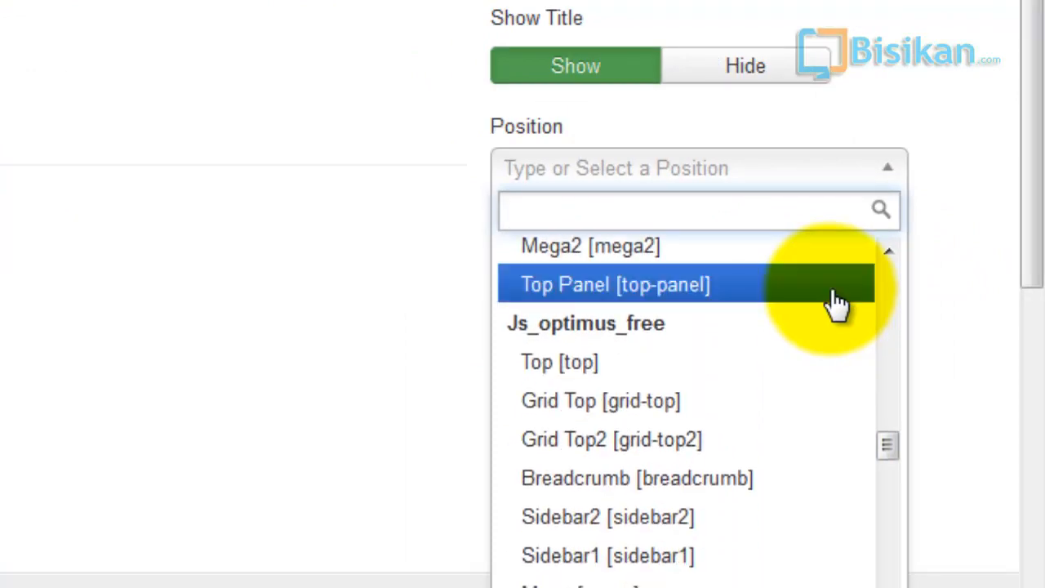
{"action": "left_click", "coordinate": [722, 517]}
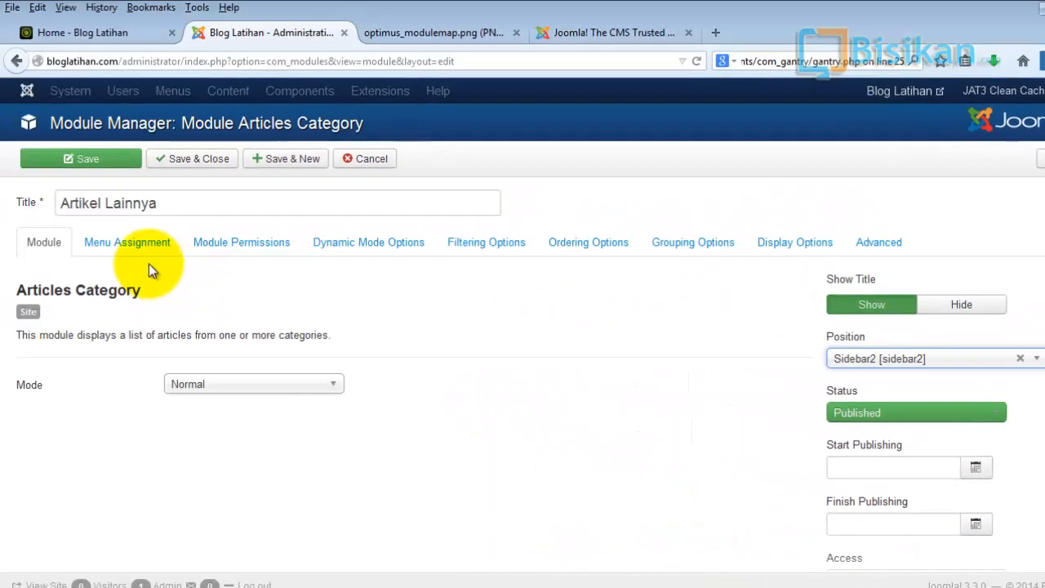
- Set the Artikel Lainnya module to appear only on selected pages, leaving Home checked and Kategori 1 unchecked
{"action": "left_click", "coordinate": [136, 249]}
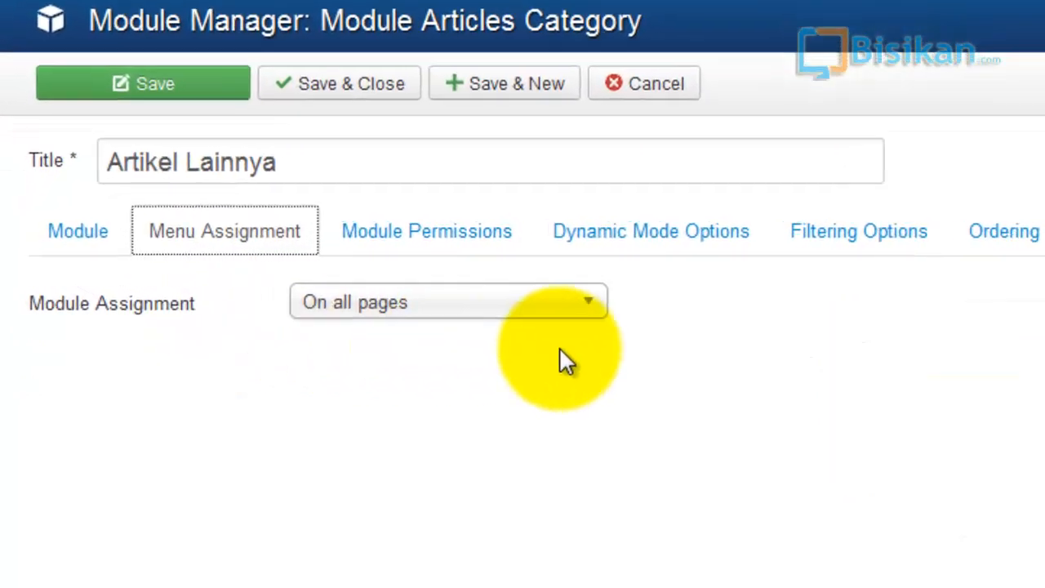
{"action": "left_click", "coordinate": [640, 310]}
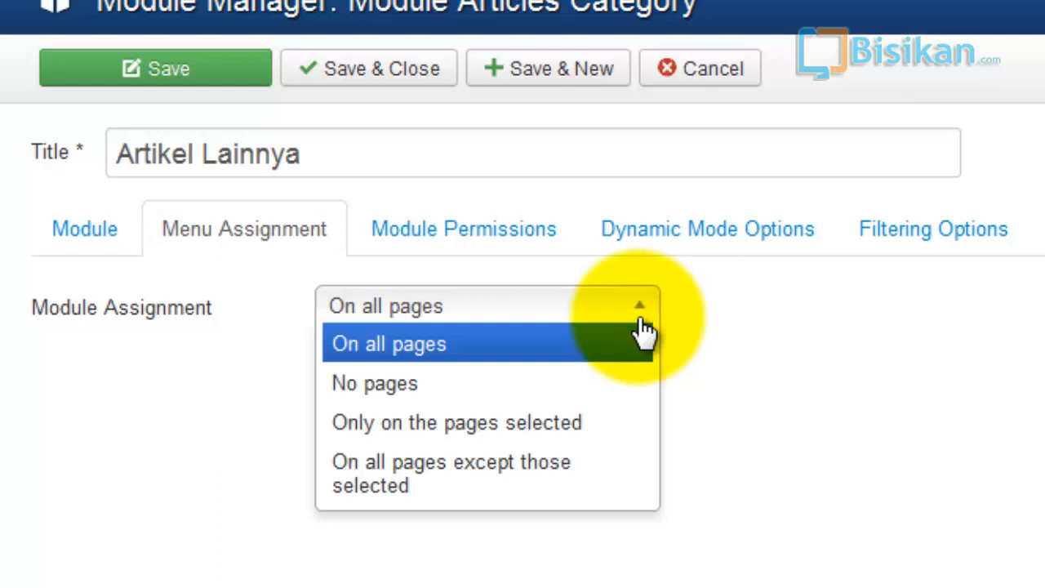
{"action": "left_click", "coordinate": [563, 424]}
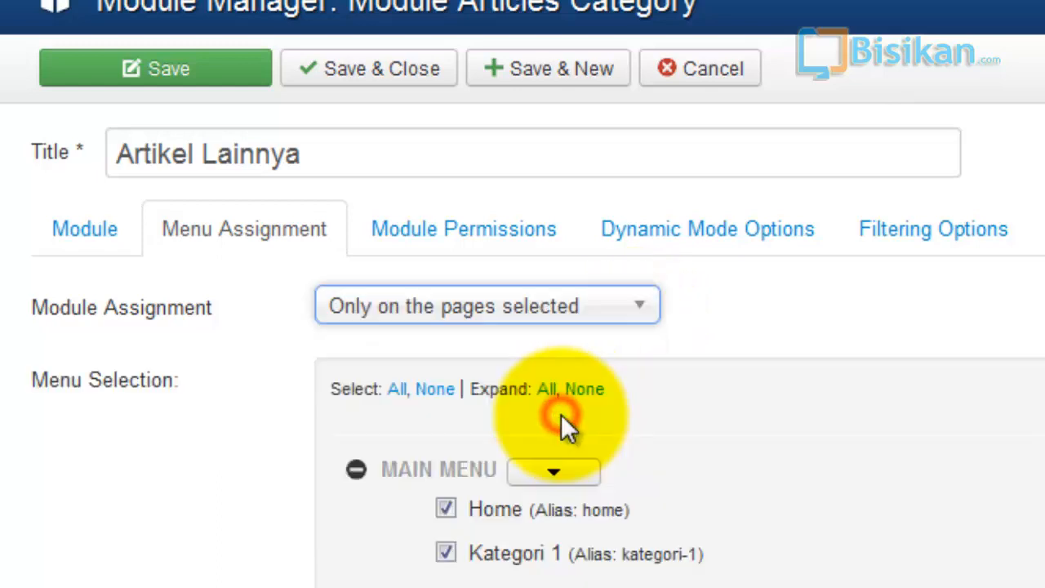
{"action": "left_click", "coordinate": [448, 554]}
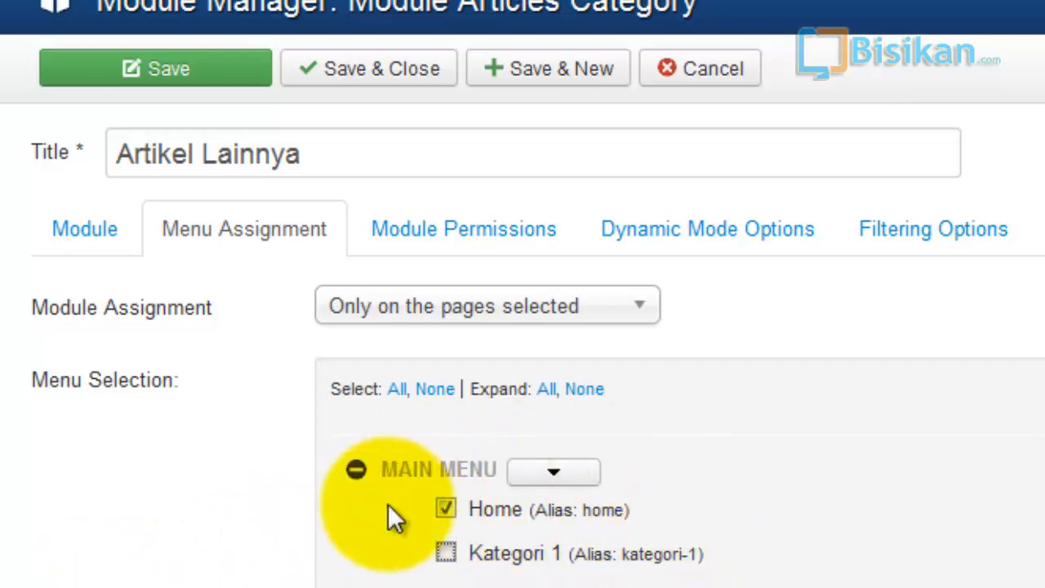
- Look through the module's permissions, dynamic mode, filtering, ordering and grouping options
{"action": "left_click", "coordinate": [456, 237]}
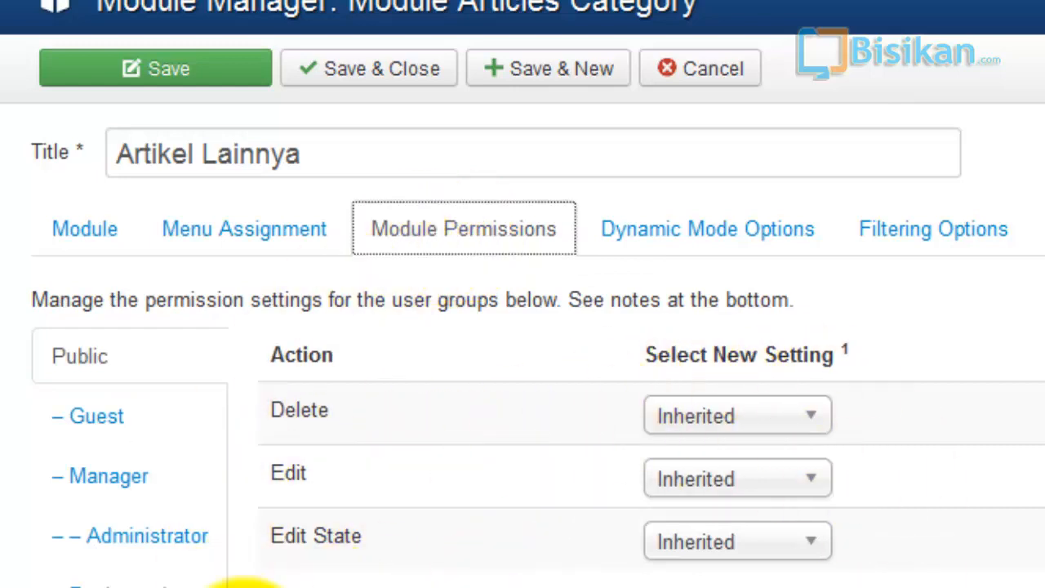
{"action": "left_click", "coordinate": [723, 247]}
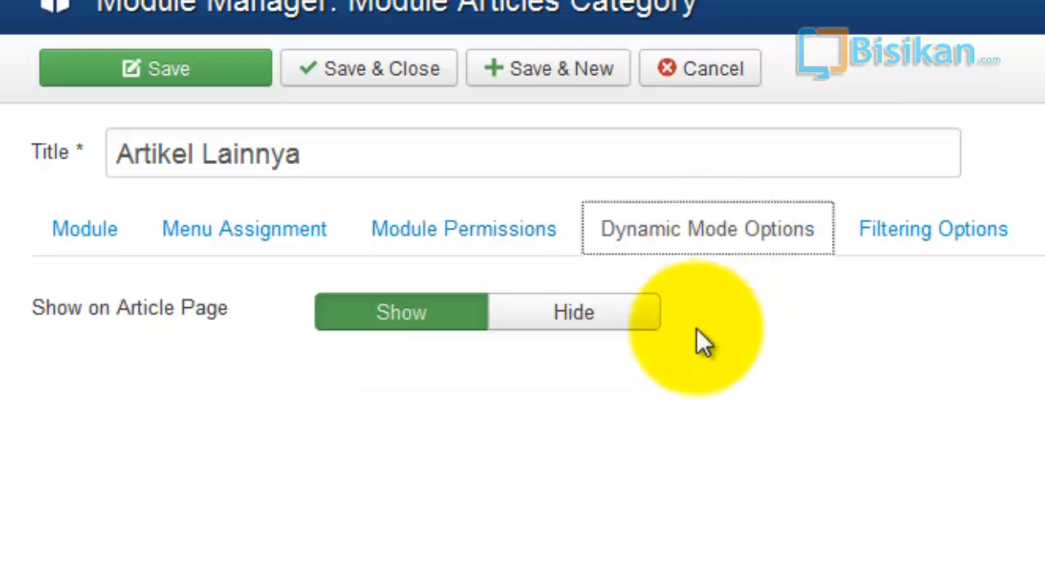
{"action": "left_click", "coordinate": [924, 245]}
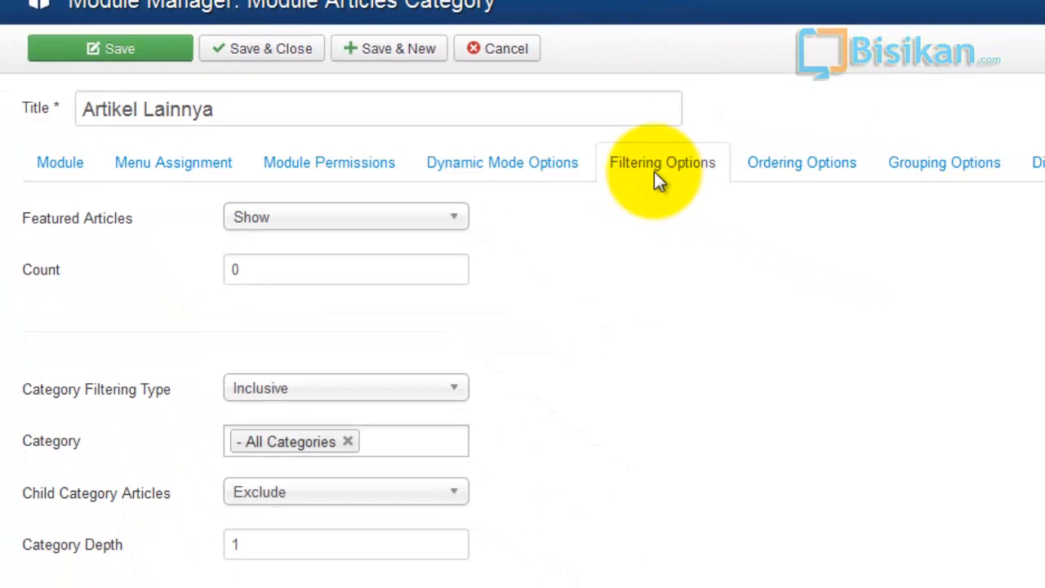
{"action": "left_click", "coordinate": [654, 173]}
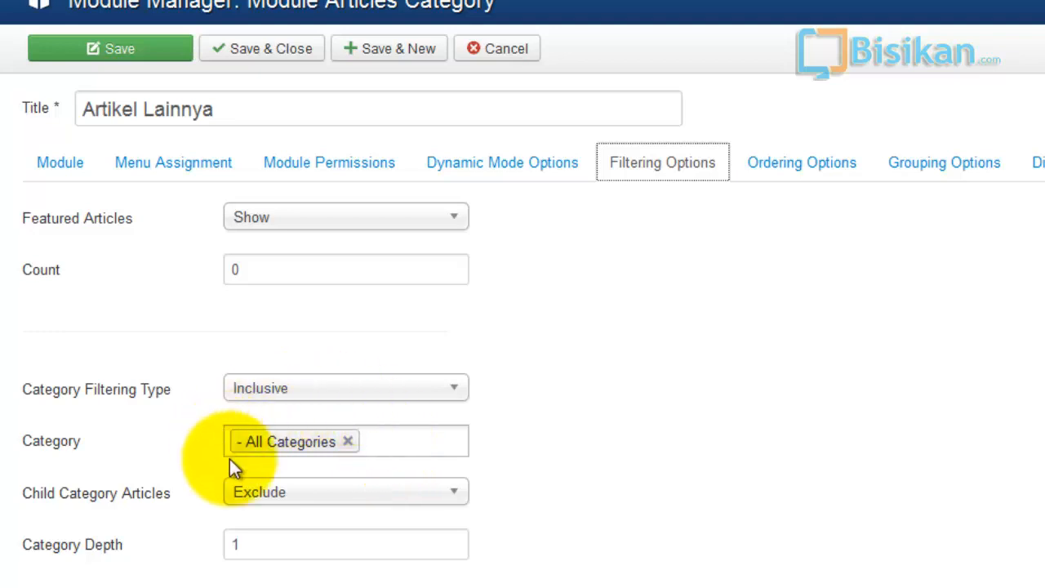
{"action": "left_click", "coordinate": [802, 182]}
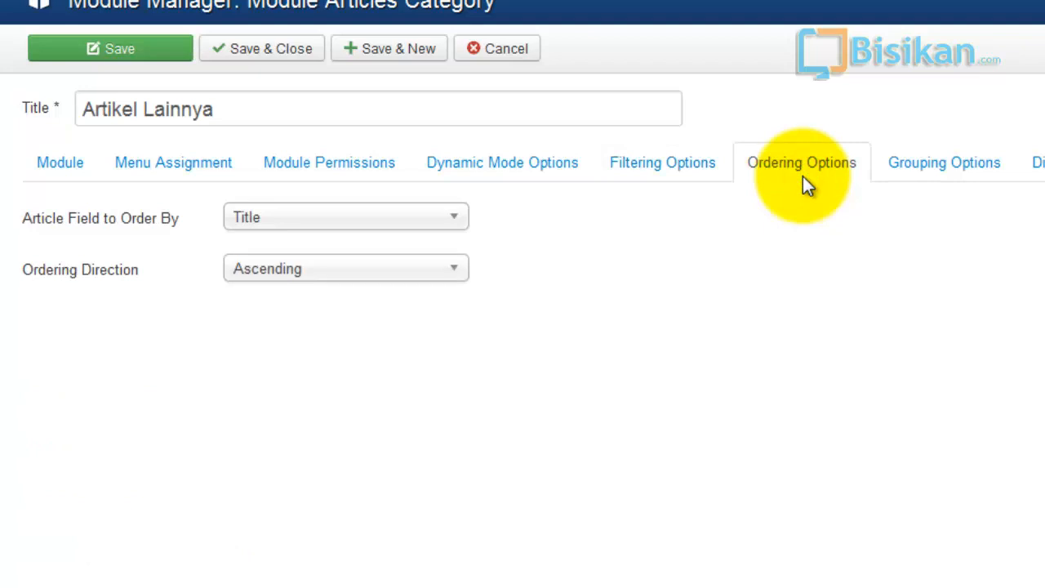
{"action": "left_click", "coordinate": [435, 223]}
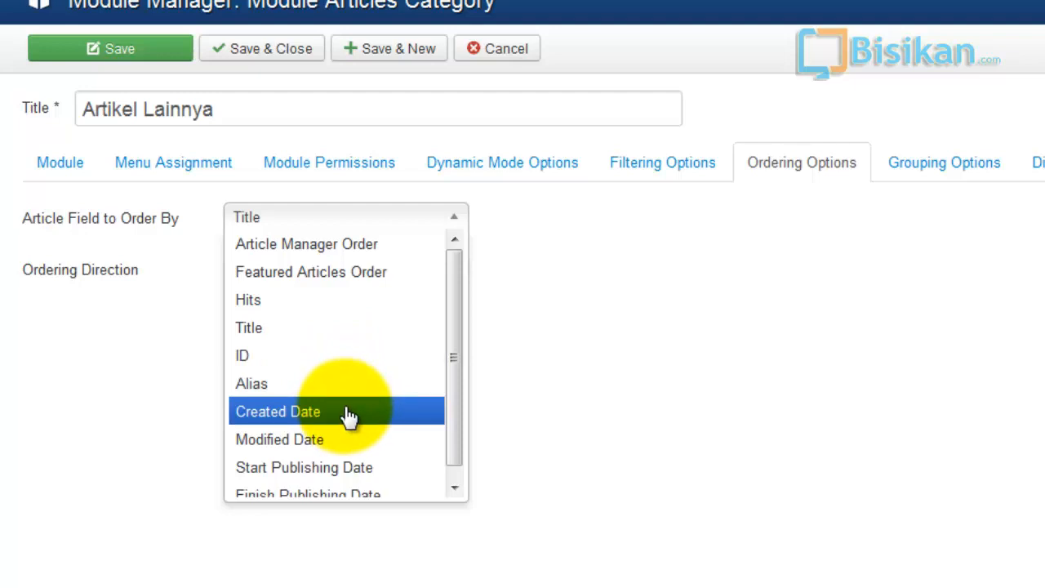
{"action": "left_click", "coordinate": [340, 329]}
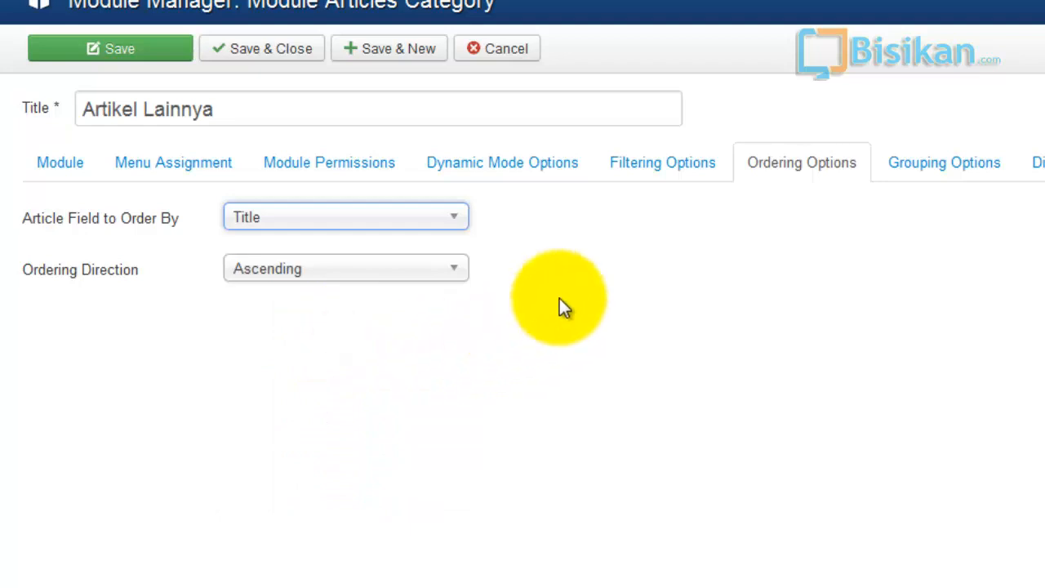
{"action": "left_click", "coordinate": [919, 171]}
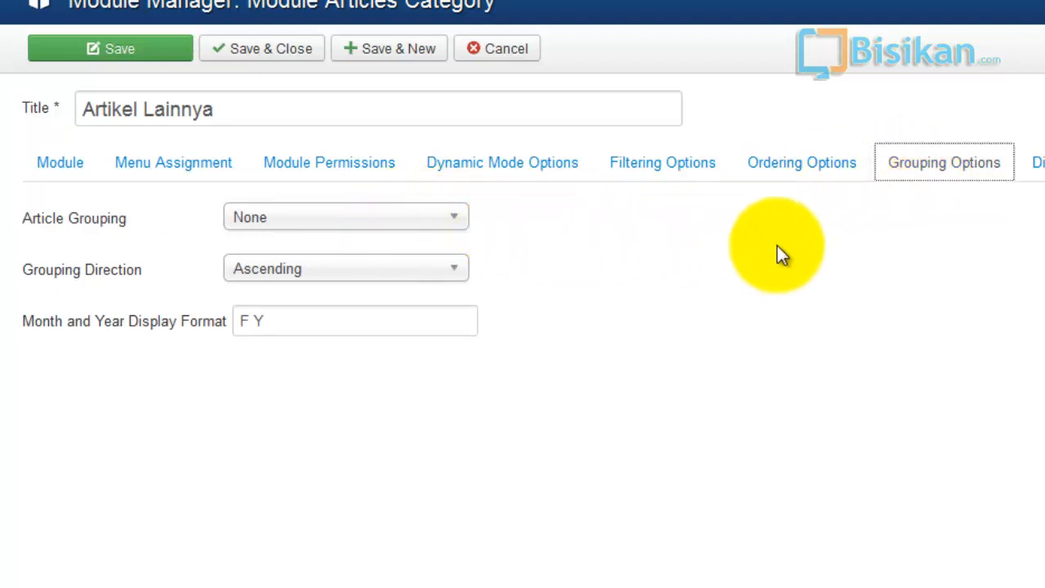
- In the display options, set the article date and the introtext to Show
{"action": "left_click", "coordinate": [875, 204]}
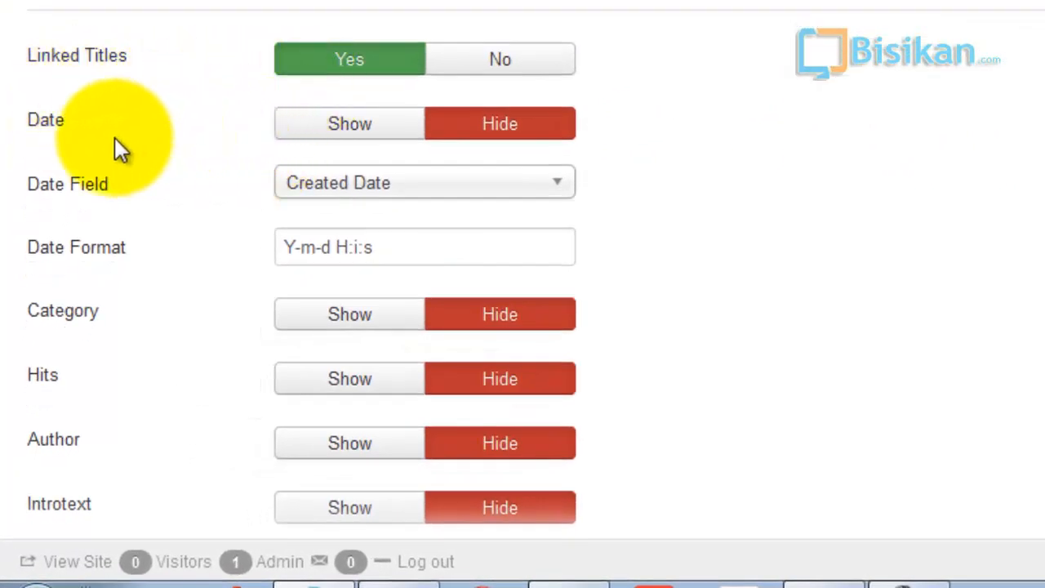
{"action": "left_click", "coordinate": [338, 130]}
{"action": "scroll", "coordinate": [963, 199], "scroll_direction": "down", "scroll_amount": 3}
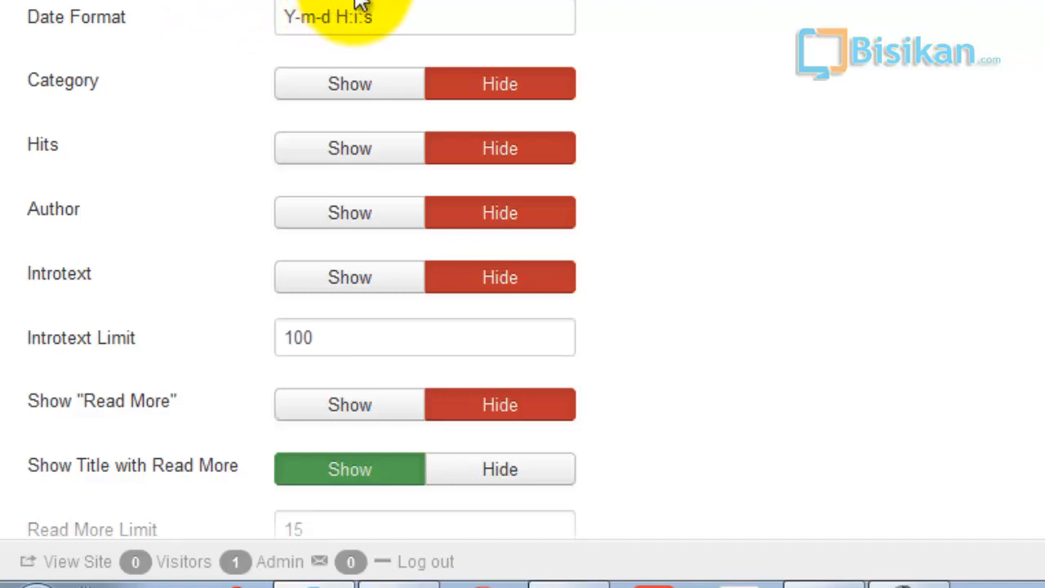
{"action": "left_click", "coordinate": [507, 24]}
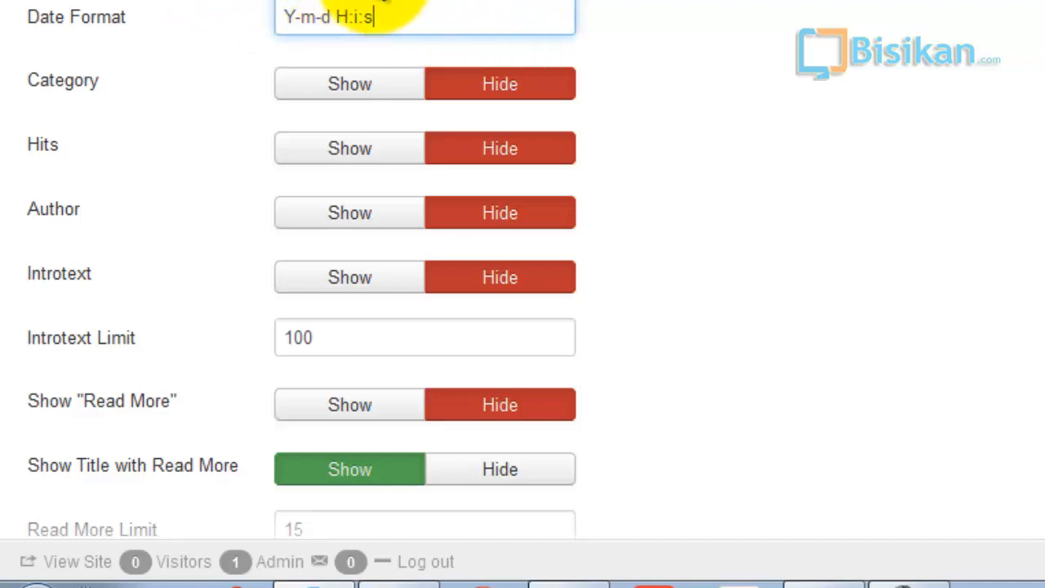
{"action": "left_click", "coordinate": [986, 99]}
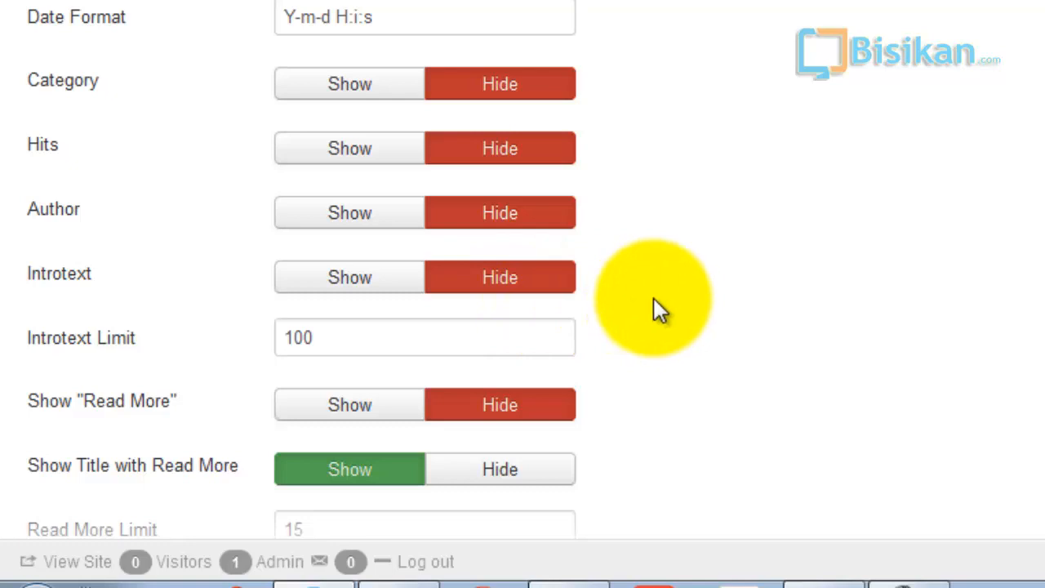
{"action": "scroll", "coordinate": [655, 298], "scroll_direction": "down", "scroll_amount": 1}
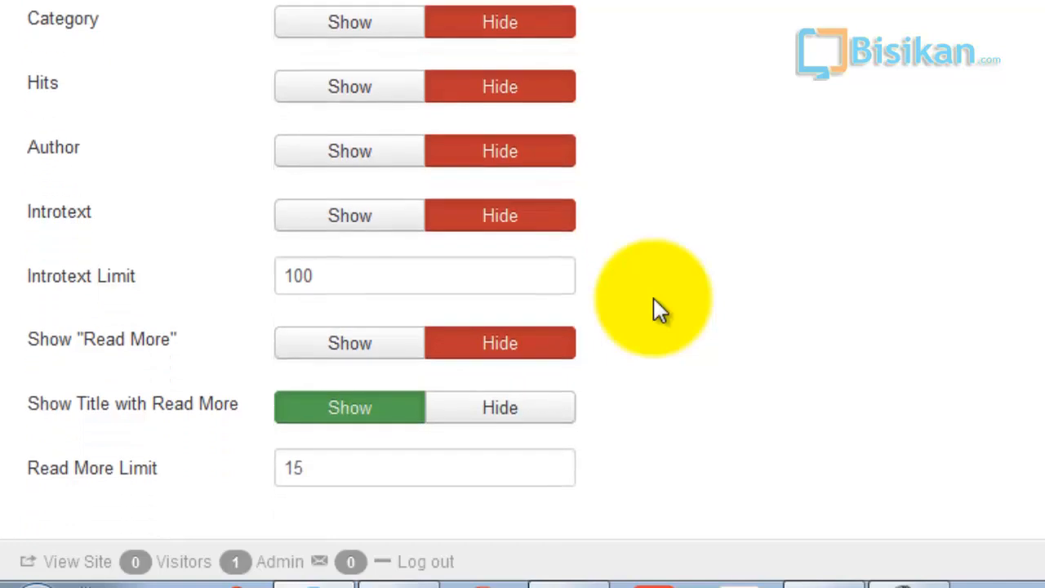
{"action": "left_click", "coordinate": [378, 222]}
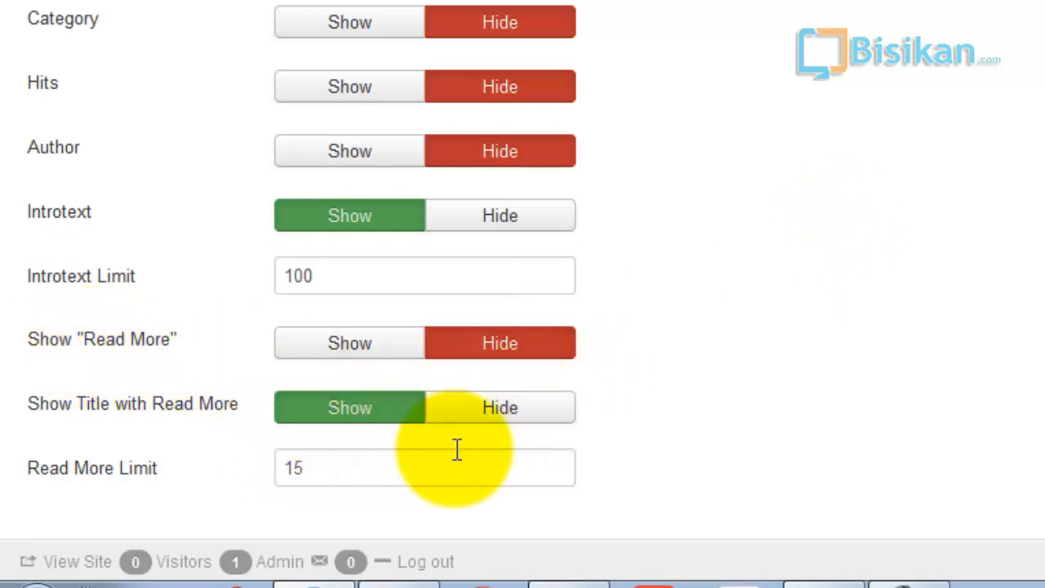
- Save the Artikel Lainnya module
{"action": "scroll", "coordinate": [693, 441], "scroll_direction": "up", "scroll_amount": 2}
{"action": "scroll", "coordinate": [707, 433], "scroll_direction": "up", "scroll_amount": 2}
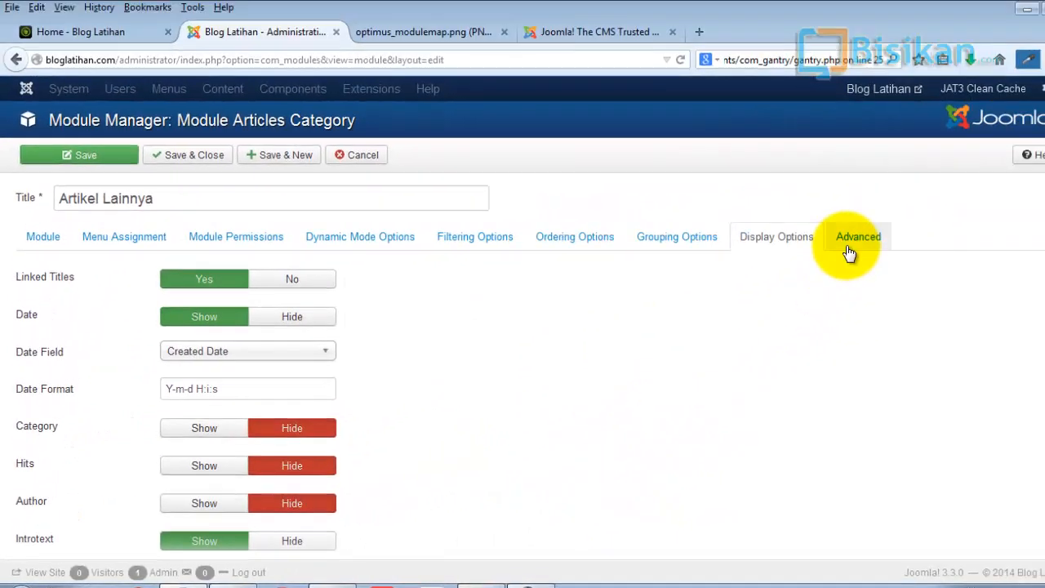
{"action": "left_click", "coordinate": [849, 240]}
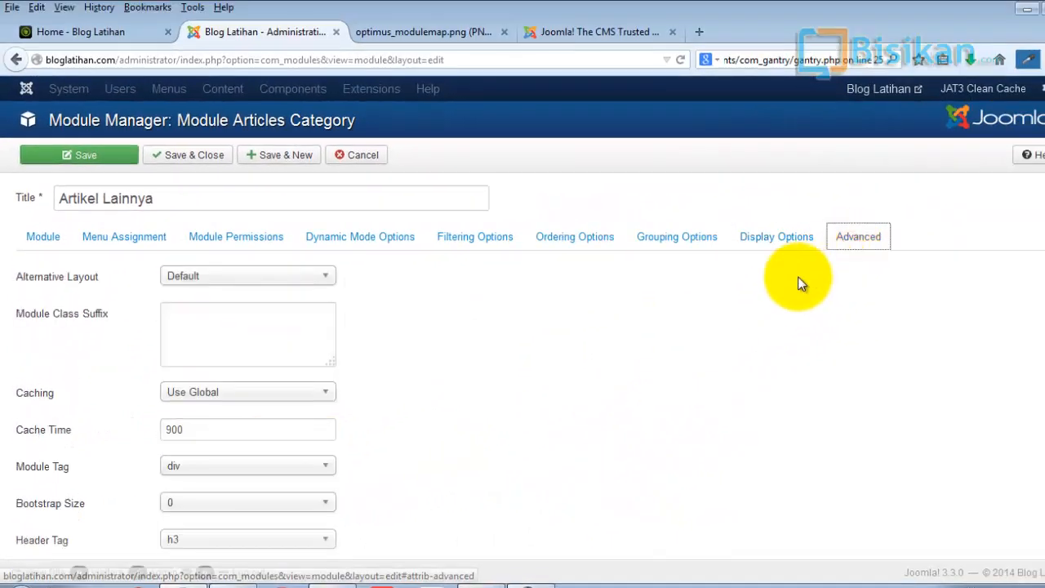
{"action": "left_click", "coordinate": [55, 237]}
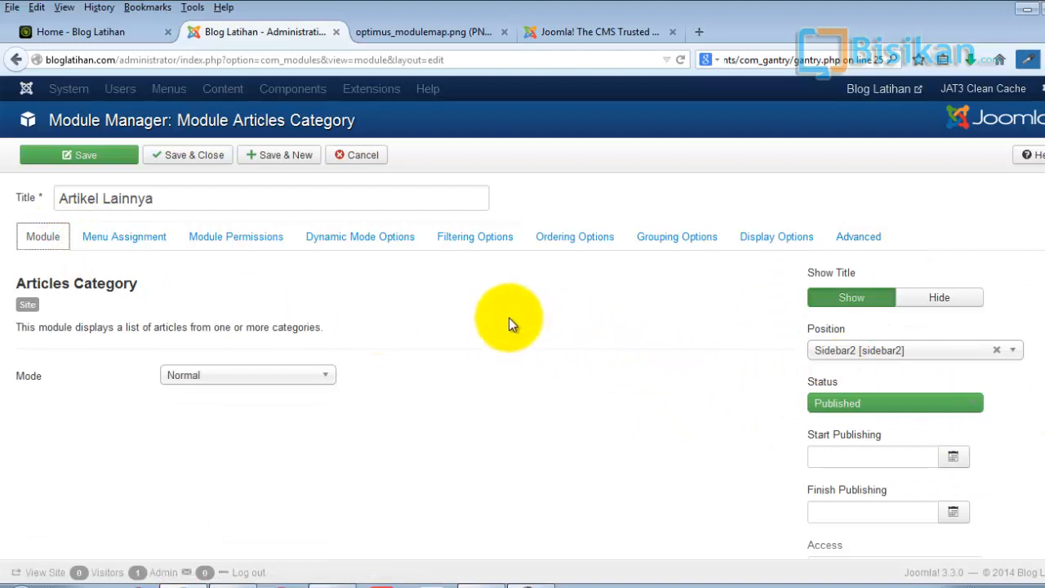
{"action": "left_click", "coordinate": [113, 158]}
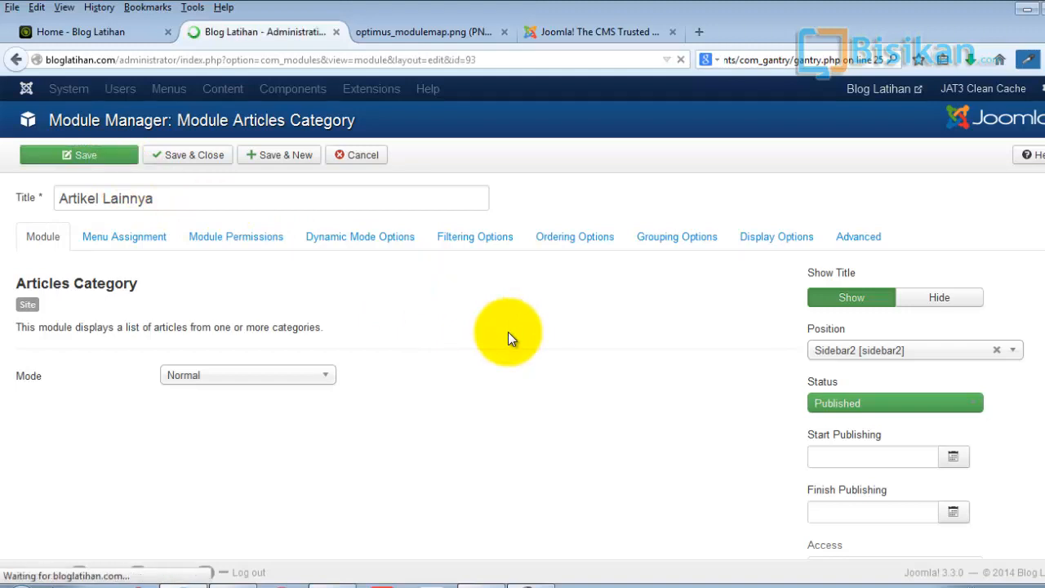
- Reload the blog front page and examine the Artikel Lainnya list in the sidebar
{"action": "left_click", "coordinate": [70, 32]}
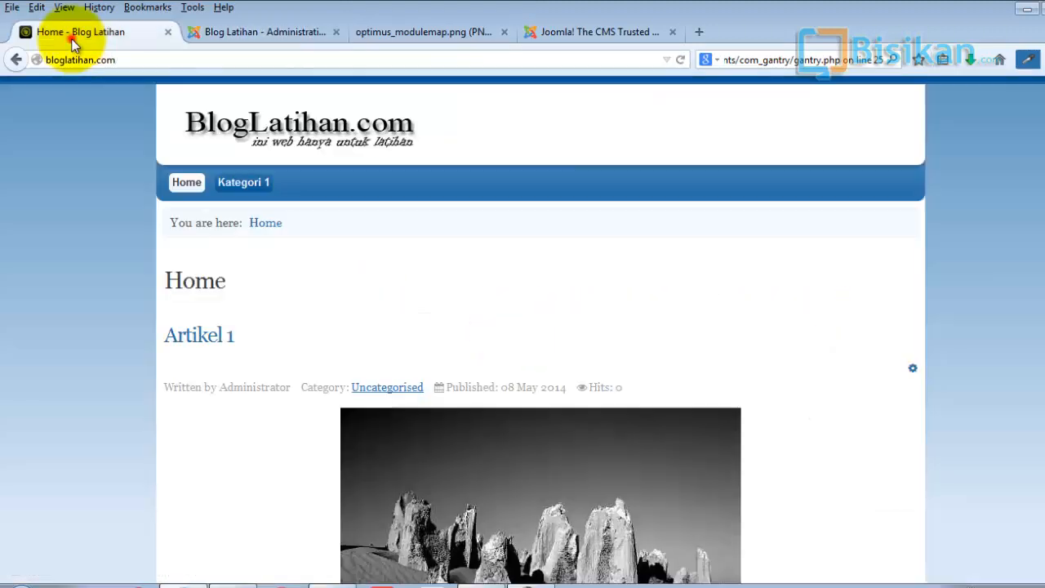
{"action": "left_click", "coordinate": [679, 61]}
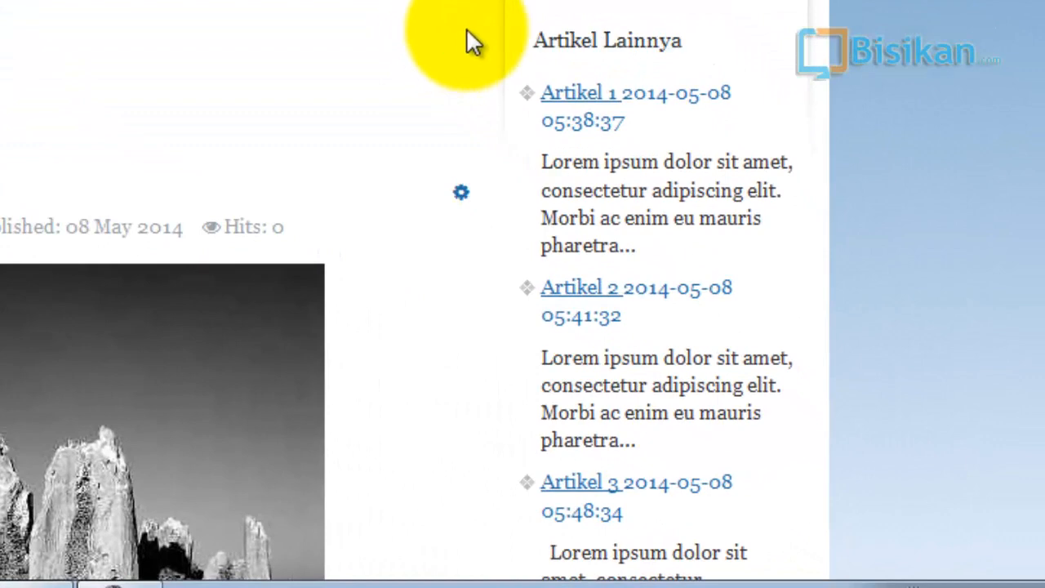
{"action": "scroll", "coordinate": [816, 32], "scroll_direction": "down", "scroll_amount": 3}
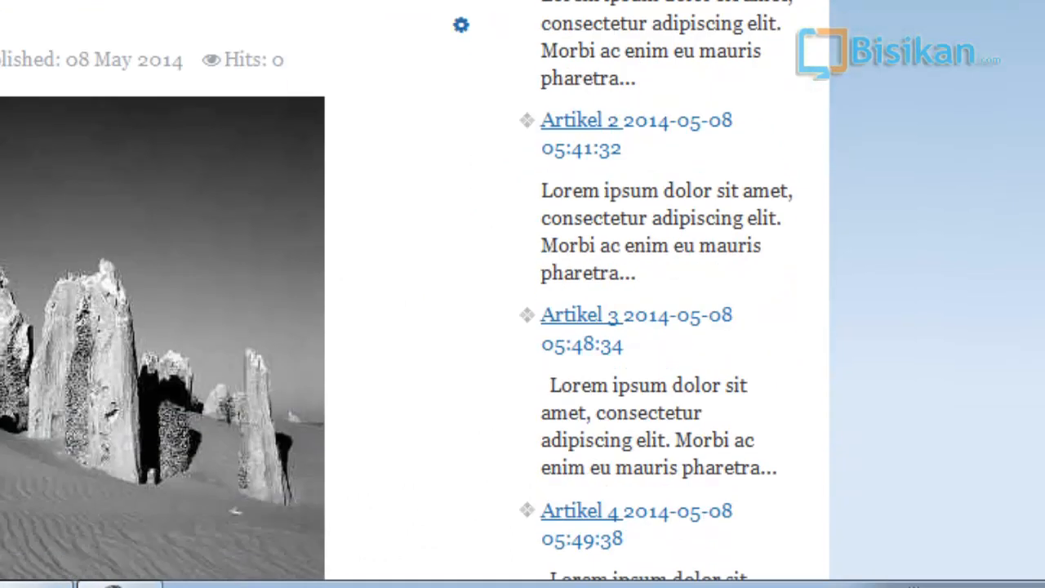
{"action": "scroll", "coordinate": [758, 66], "scroll_direction": "up", "scroll_amount": 3}
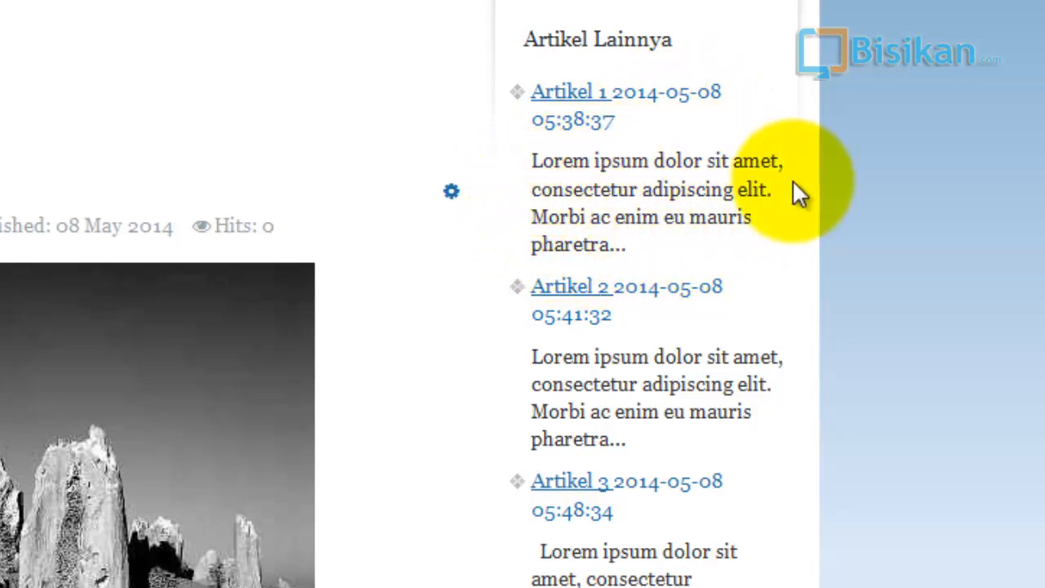
{"action": "scroll", "coordinate": [922, 213], "scroll_direction": "down", "scroll_amount": 3}
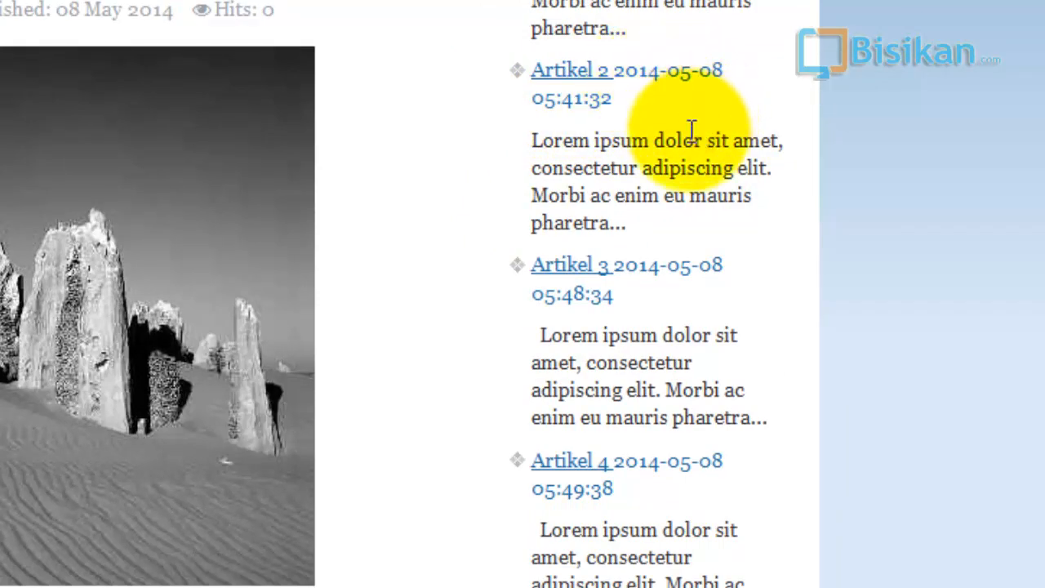
{"action": "scroll", "coordinate": [966, 304], "scroll_direction": "down", "scroll_amount": 5}
{"action": "scroll", "coordinate": [966, 304], "scroll_direction": "up", "scroll_amount": 3}
{"action": "scroll", "coordinate": [966, 304], "scroll_direction": "up", "scroll_amount": 3}
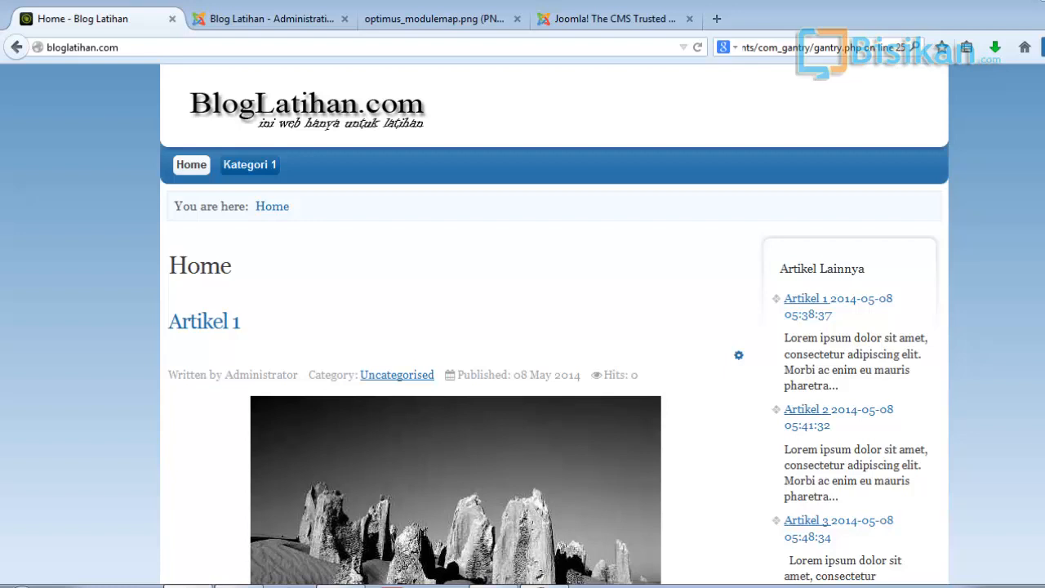
- Open the Kategori 1 page, return to Home, and examine where the Artikel Lainnya sidebar appears
{"action": "left_click", "coordinate": [269, 166]}
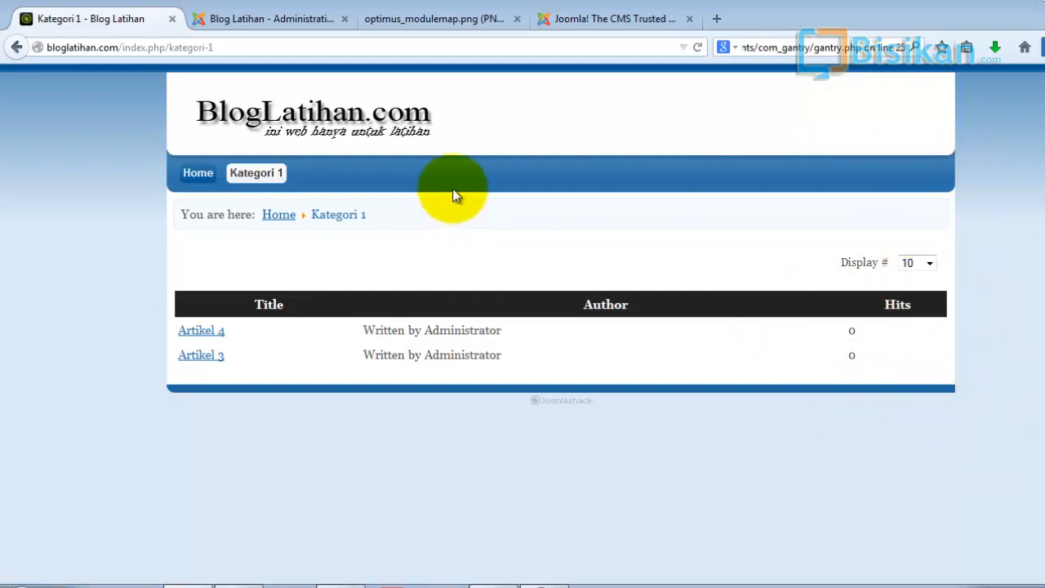
{"action": "left_click", "coordinate": [194, 180]}
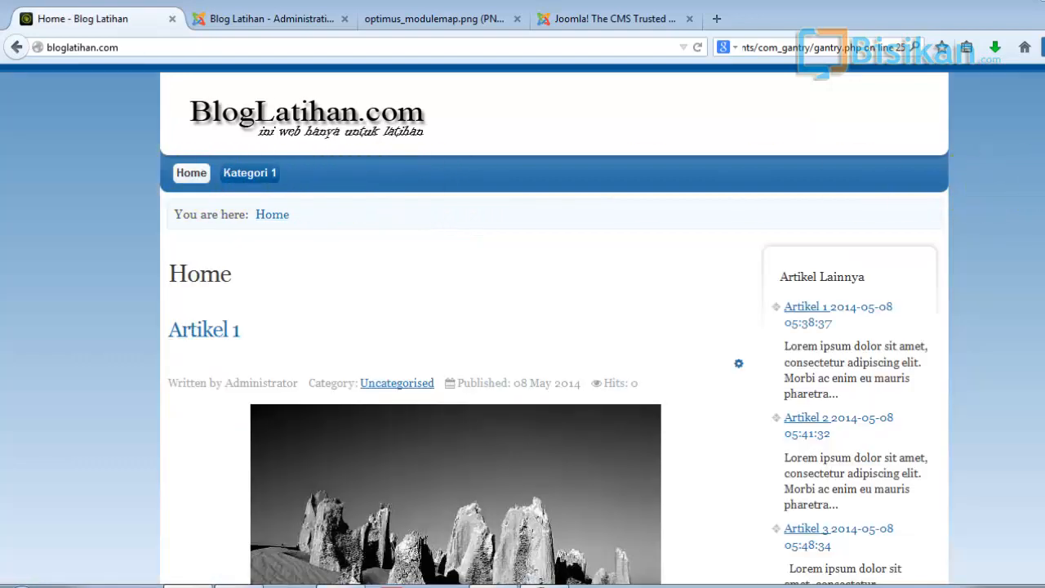
{"action": "scroll", "coordinate": [522, 327], "scroll_direction": "down", "scroll_amount": 4}
{"action": "scroll", "coordinate": [522, 327], "scroll_direction": "down", "scroll_amount": 3}
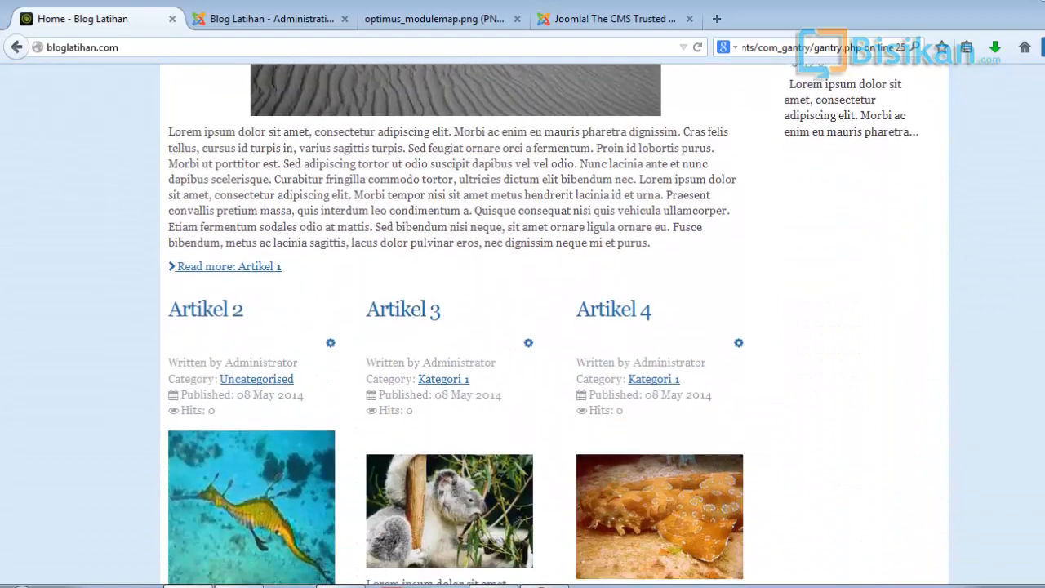
{"action": "scroll", "coordinate": [522, 327], "scroll_direction": "up", "scroll_amount": 5}
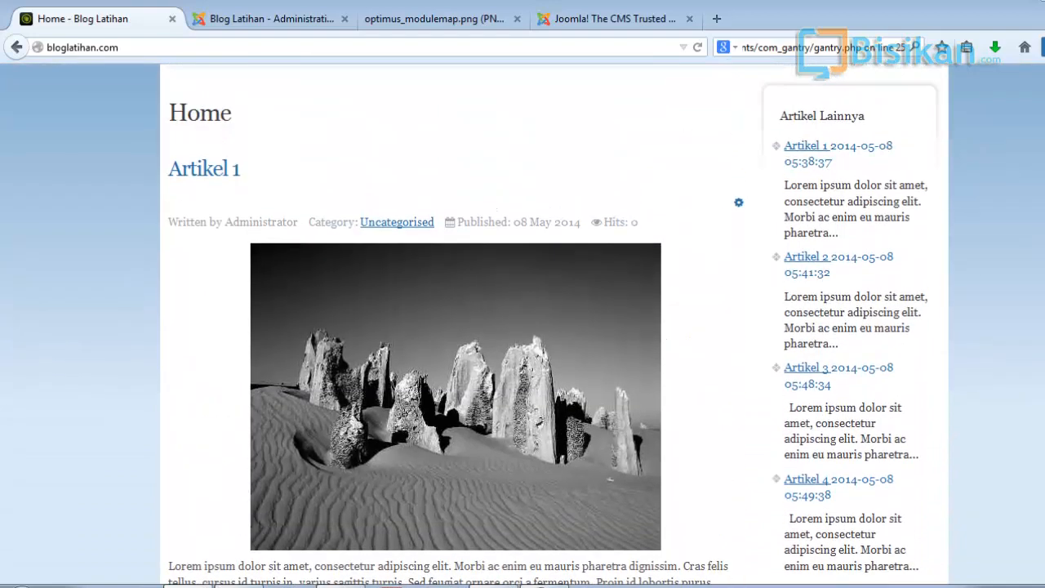
{"action": "scroll", "coordinate": [523, 326], "scroll_direction": "up", "scroll_amount": 2}
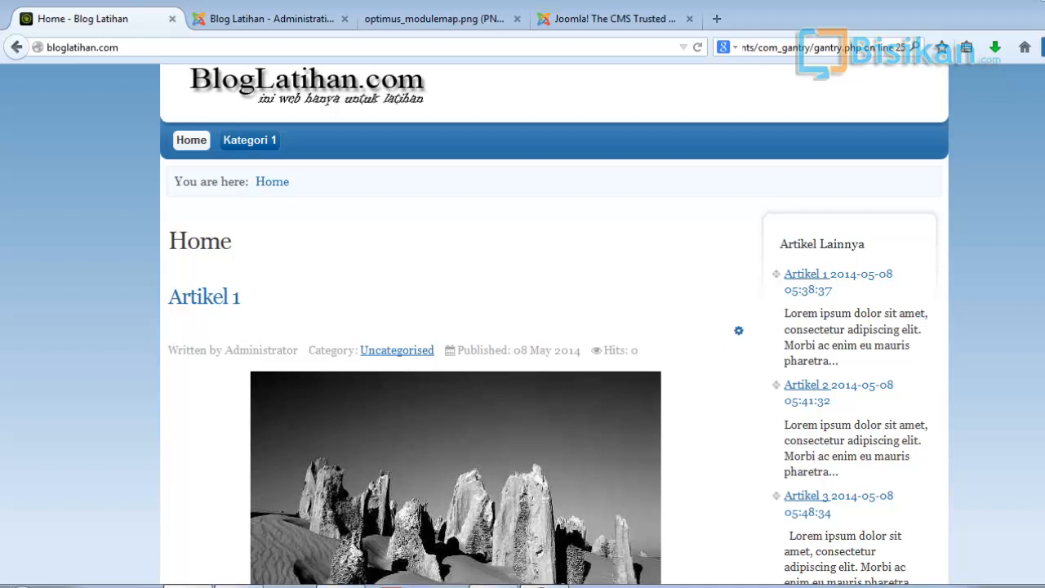
{"action": "scroll", "coordinate": [556, 326], "scroll_direction": "down", "scroll_amount": 1}
{"action": "scroll", "coordinate": [523, 326], "scroll_direction": "down", "scroll_amount": 6}
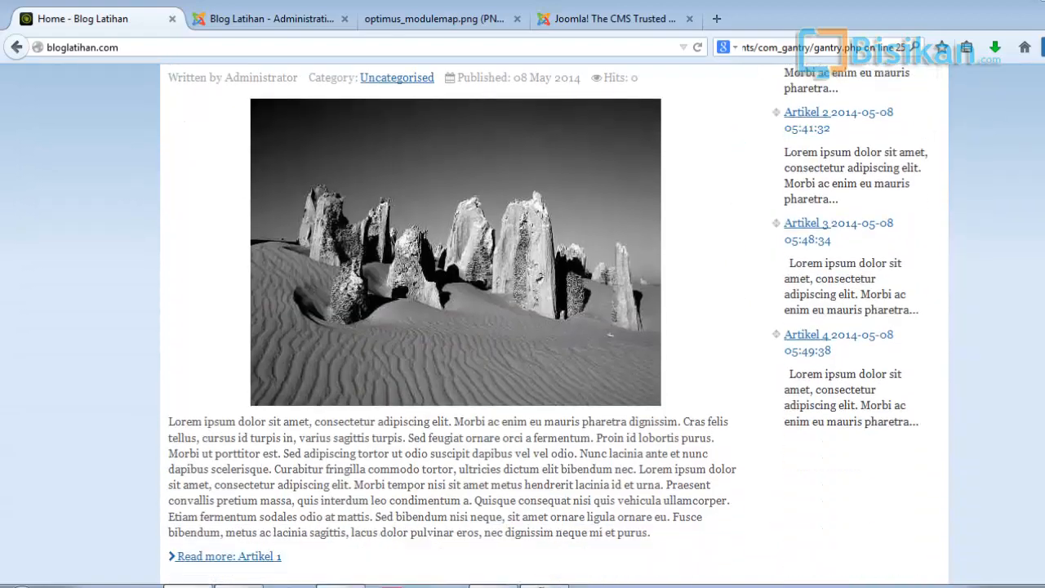
{"action": "scroll", "coordinate": [523, 326], "scroll_direction": "up", "scroll_amount": 6}
{"action": "scroll", "coordinate": [522, 326], "scroll_direction": "down", "scroll_amount": 3}
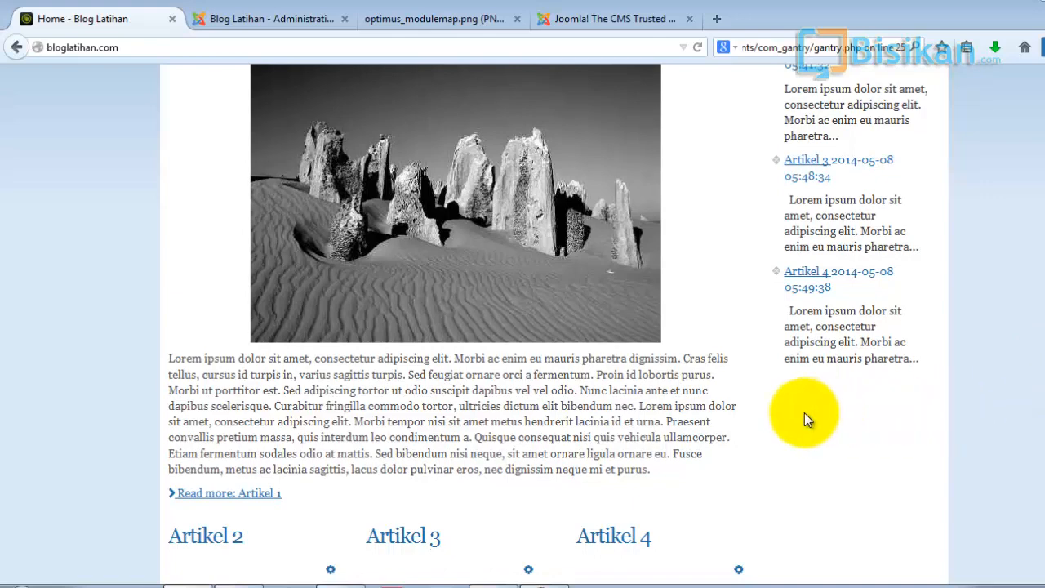
- Scroll through the home page to the footer and back up, examining the articles and the Artikel Lainnya sidebar
{"action": "scroll", "coordinate": [901, 420], "scroll_direction": "down", "scroll_amount": 2}
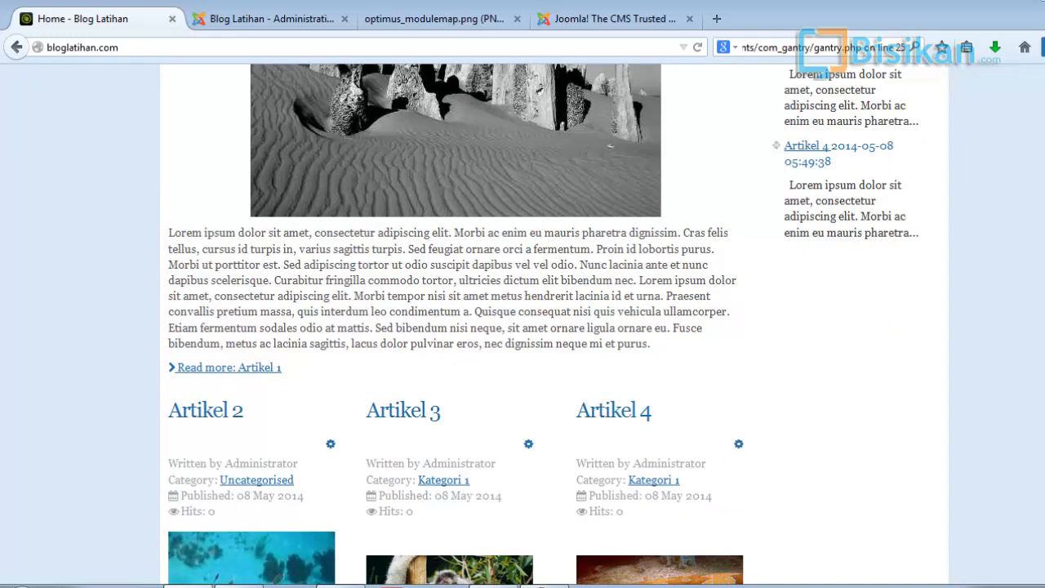
{"action": "scroll", "coordinate": [899, 368], "scroll_direction": "down", "scroll_amount": 2}
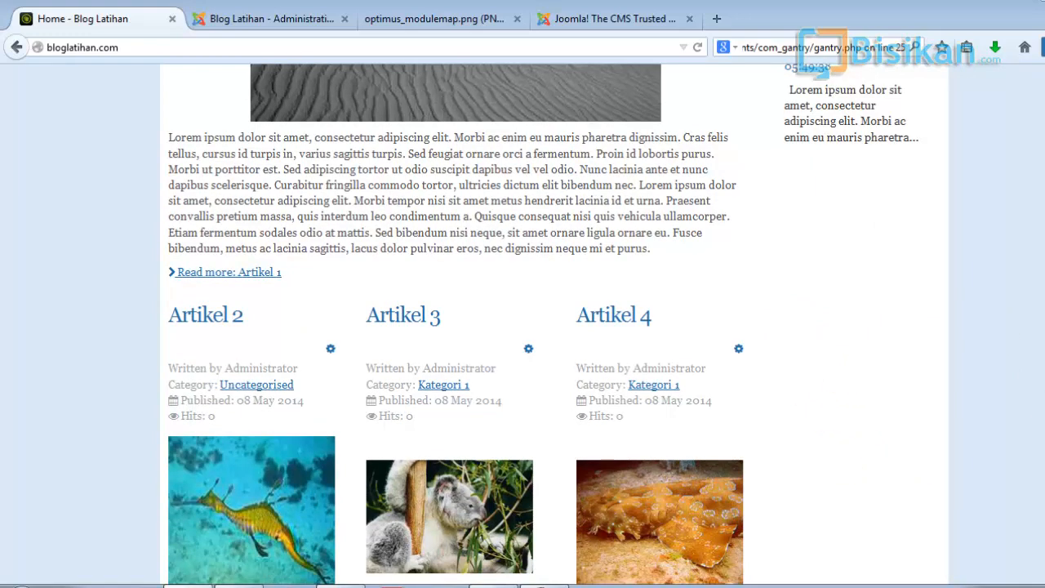
{"action": "scroll", "coordinate": [539, 327], "scroll_direction": "down", "scroll_amount": 5}
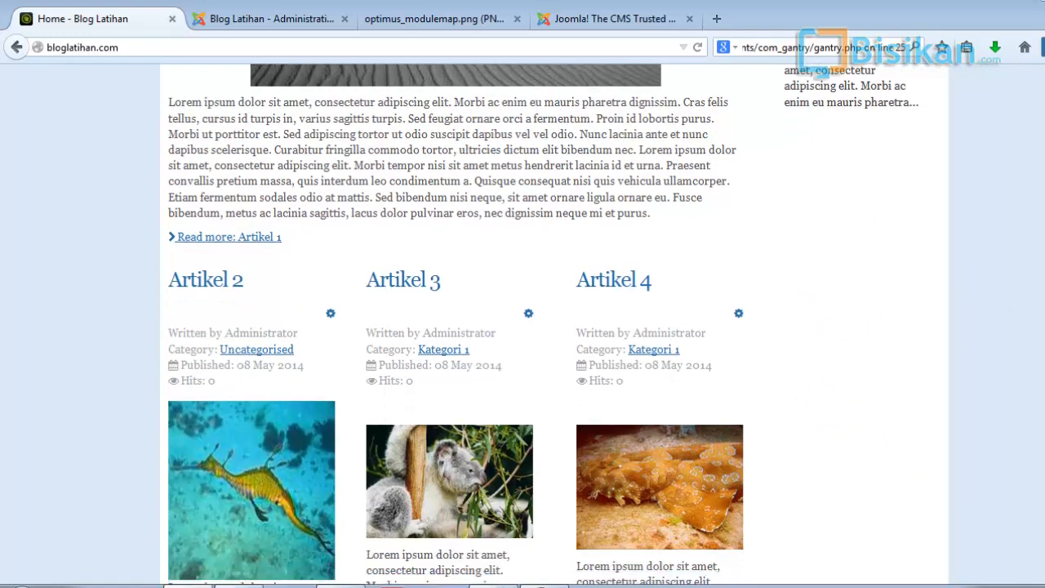
{"action": "scroll", "coordinate": [539, 326], "scroll_direction": "down", "scroll_amount": 8}
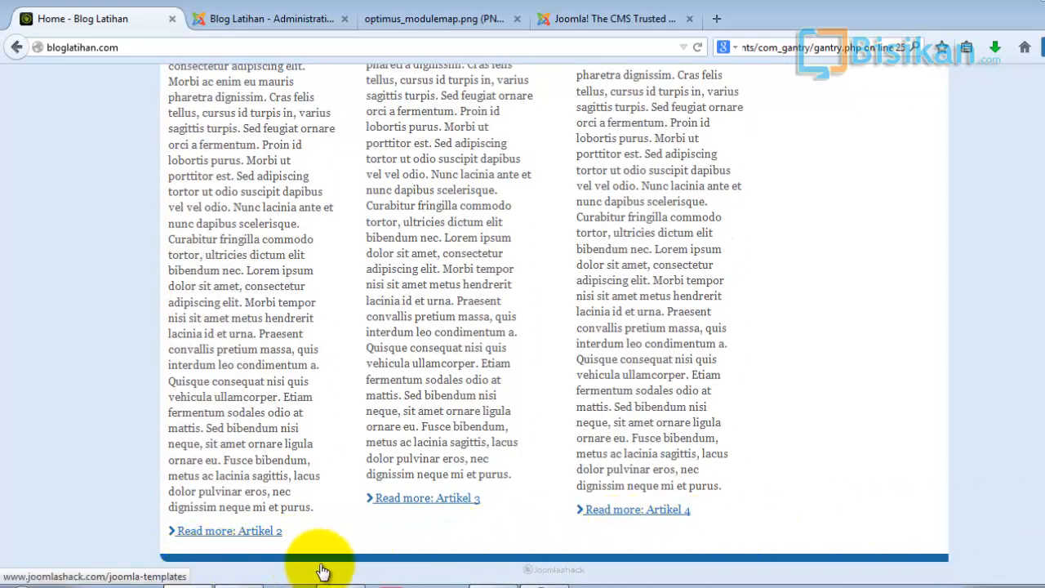
{"action": "scroll", "coordinate": [755, 542], "scroll_direction": "up", "scroll_amount": 12}
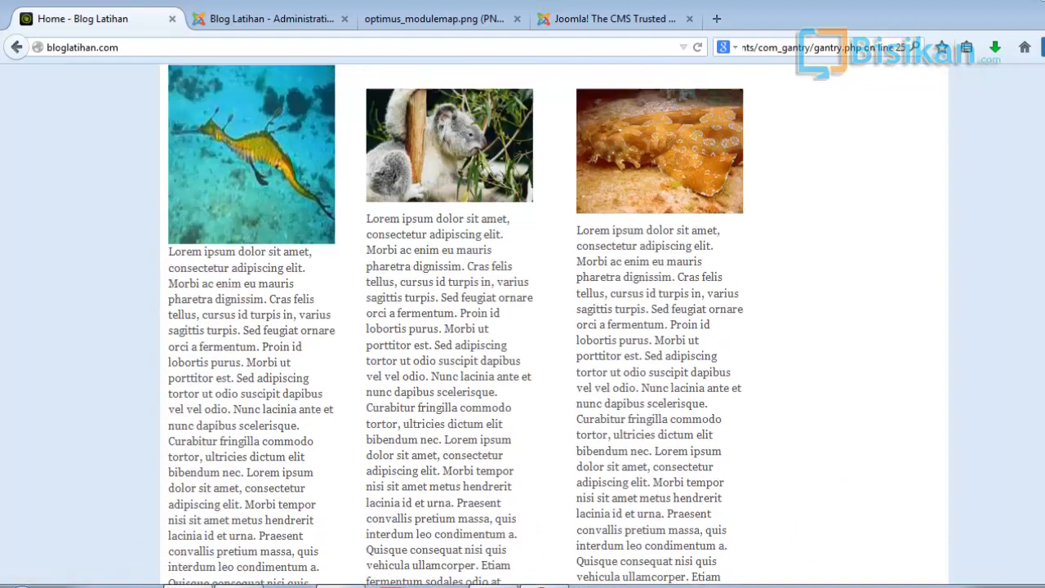
{"action": "scroll", "coordinate": [523, 325], "scroll_direction": "up", "scroll_amount": 10}
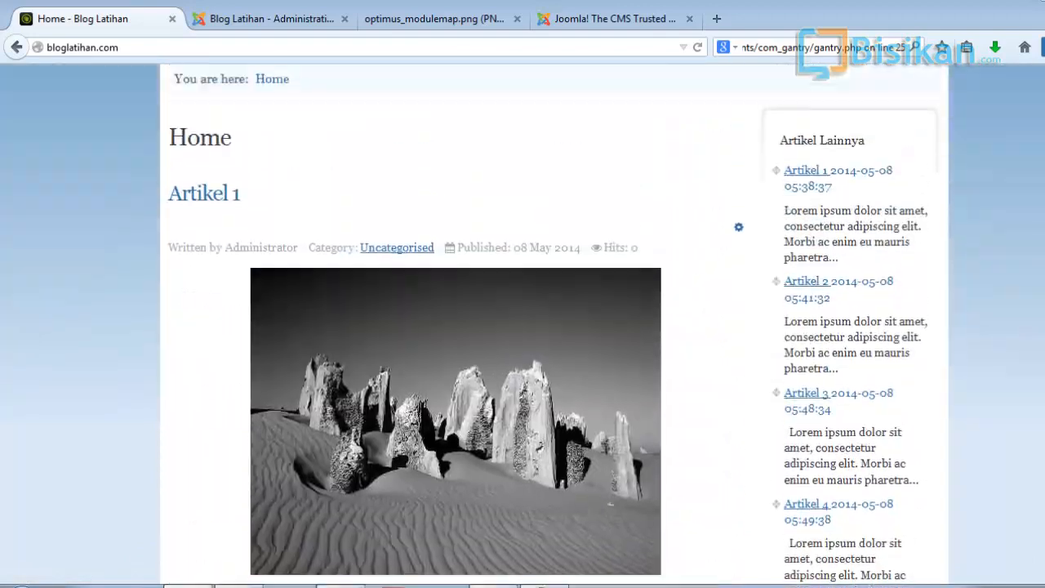